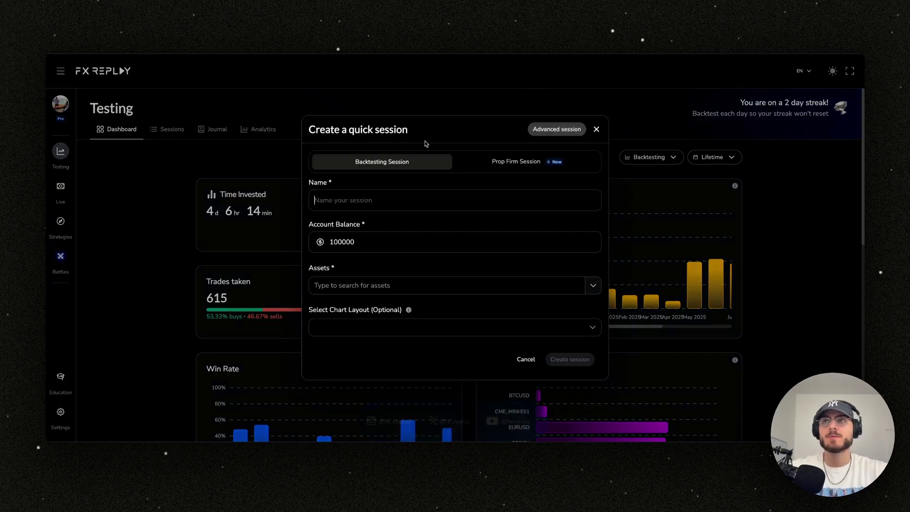
# Step: Name the new backtesting session NewSession
pyautogui.click(461, 246)
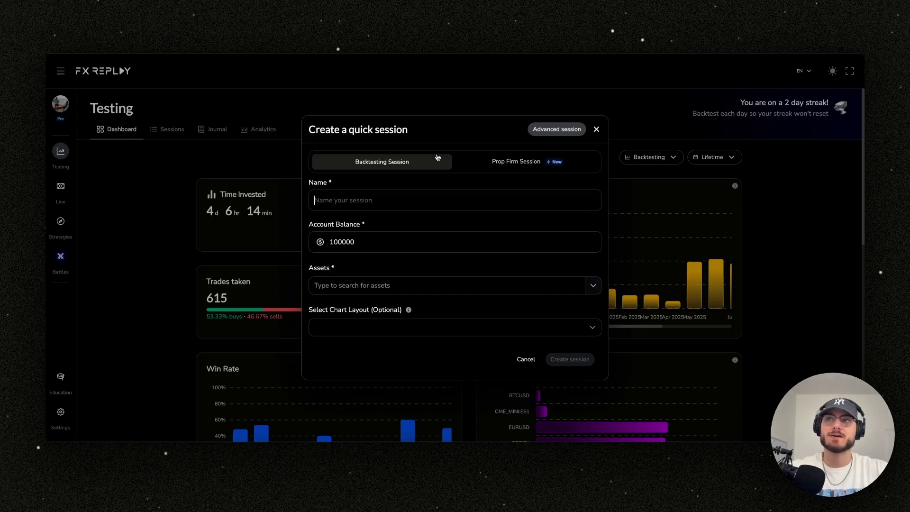
pyautogui.click(429, 197)
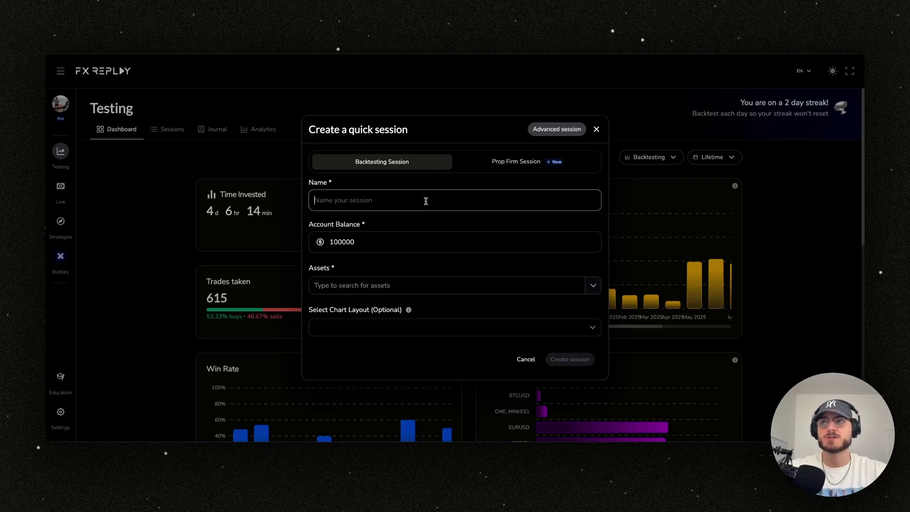
pyautogui.write('NewS')
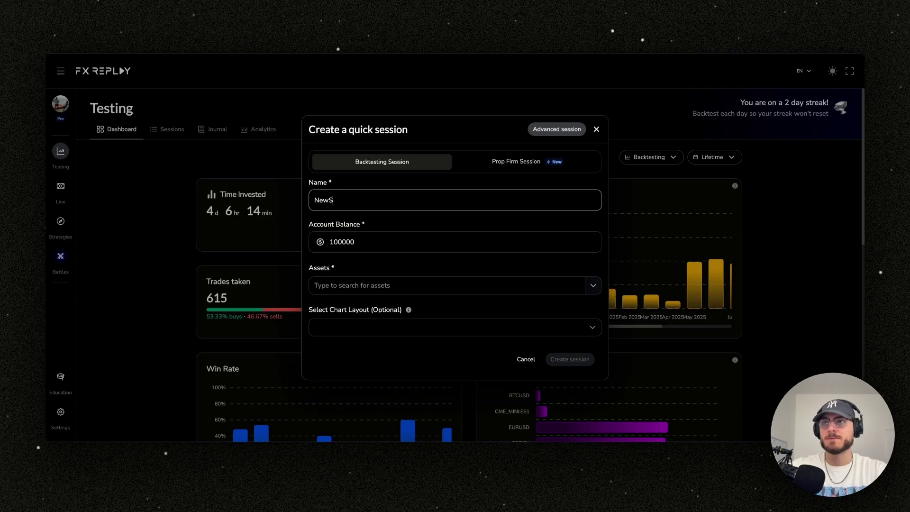
pyautogui.write('ession')
# Step: Add EURUSD and GBPUSD as the session's assets
pyautogui.click(567, 286)
pyautogui.write('eurusd')
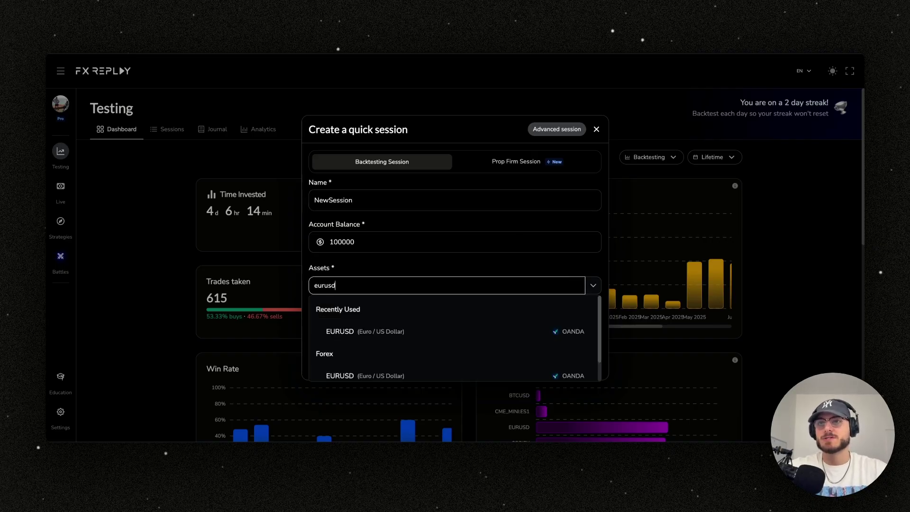
pyautogui.press('Return')
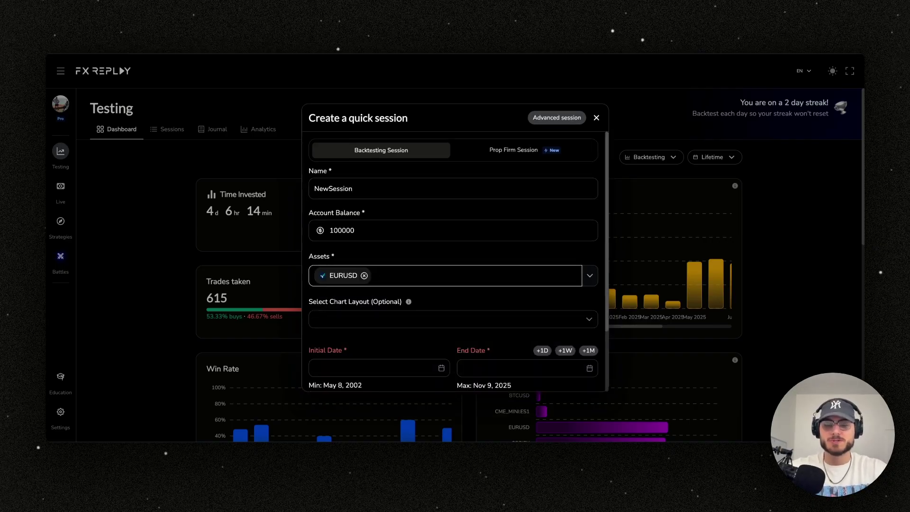
pyautogui.write('gbp')
pyautogui.press('Return')
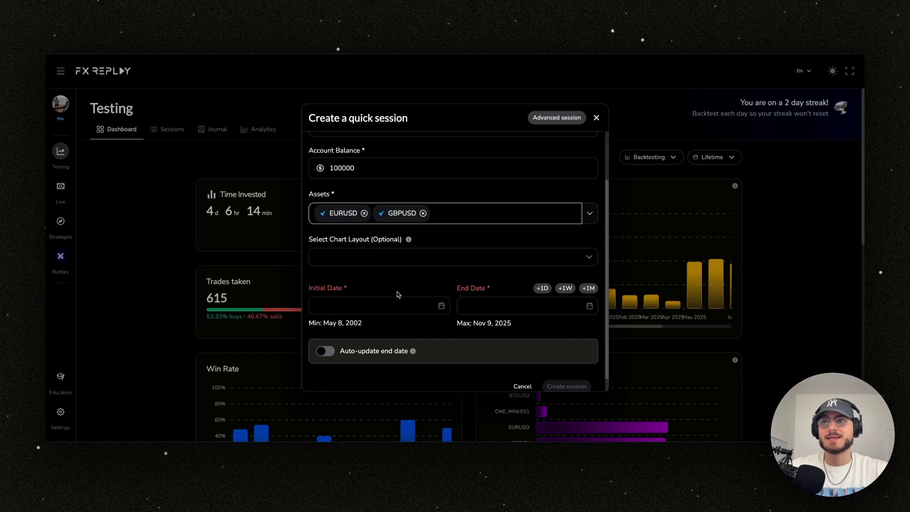
# Step: Set the initial date to 08/04/2025 11:54, enable auto-update end date, and create the session
pyautogui.click(388, 307)
pyautogui.write('08/04/2025 11:54')
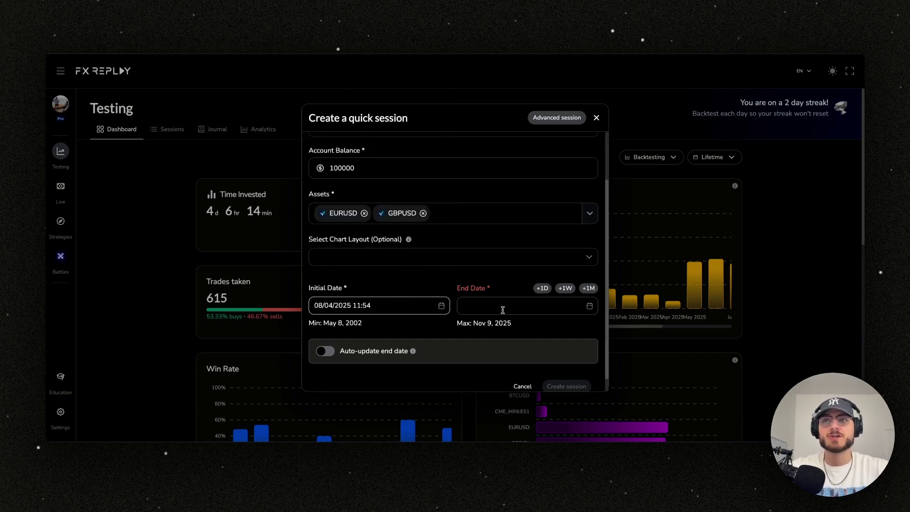
pyautogui.click(327, 351)
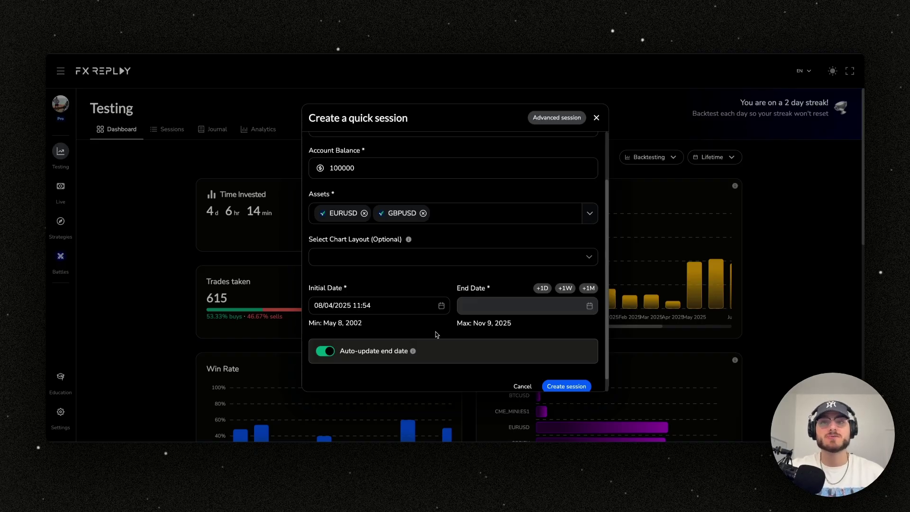
pyautogui.scroll(-1, 570, 384)
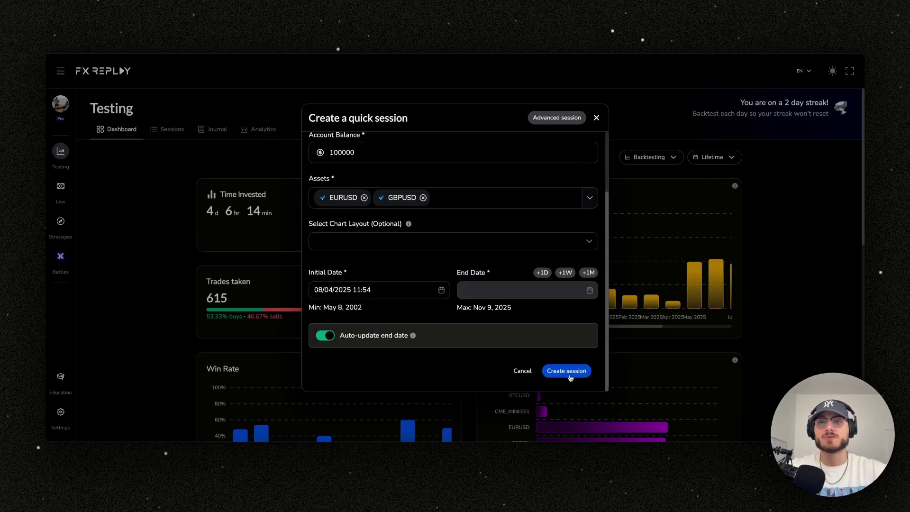
pyautogui.click(573, 372)
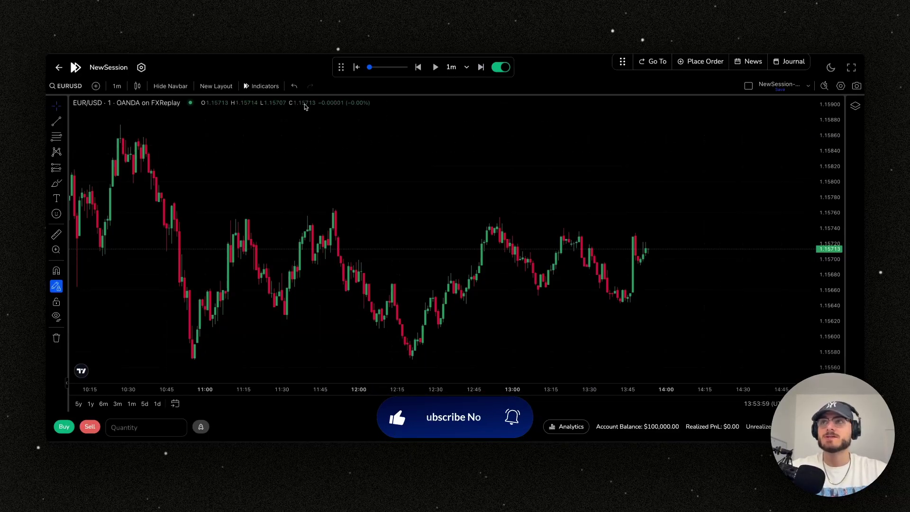
# Step: Add the Round Number by FX Replay indicator from a 'round' search, then set the chart to 5m
pyautogui.click(262, 86)
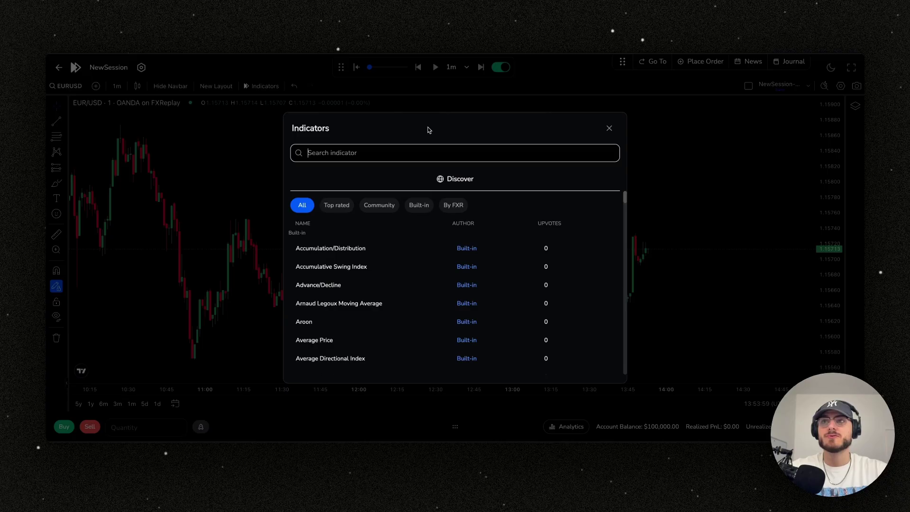
pyautogui.click(376, 207)
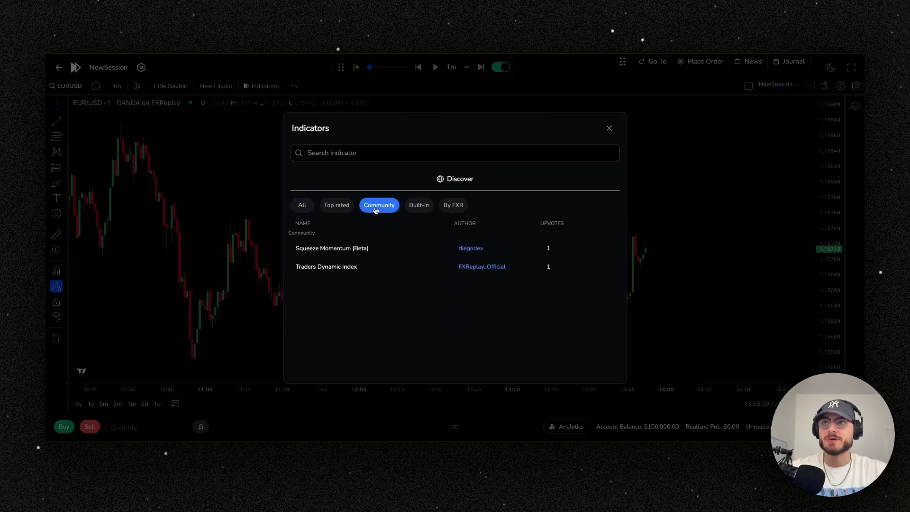
pyautogui.click(302, 205)
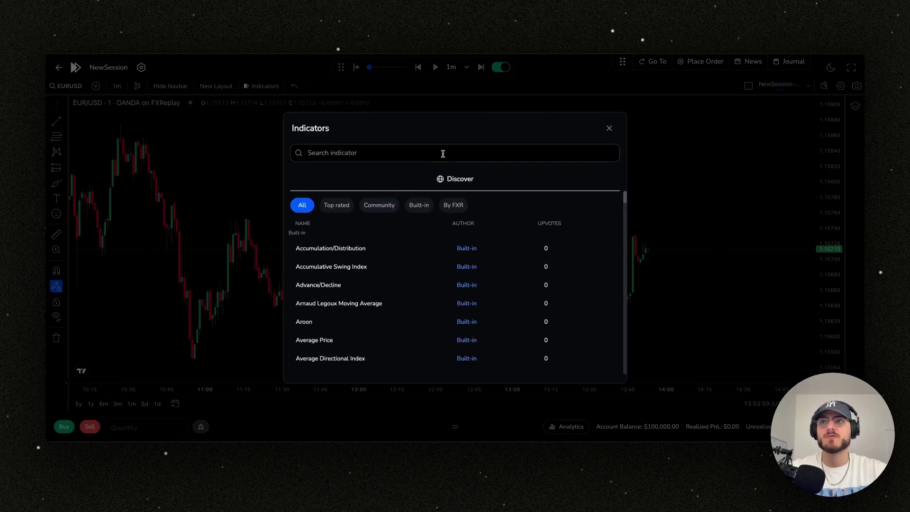
pyautogui.click(418, 149)
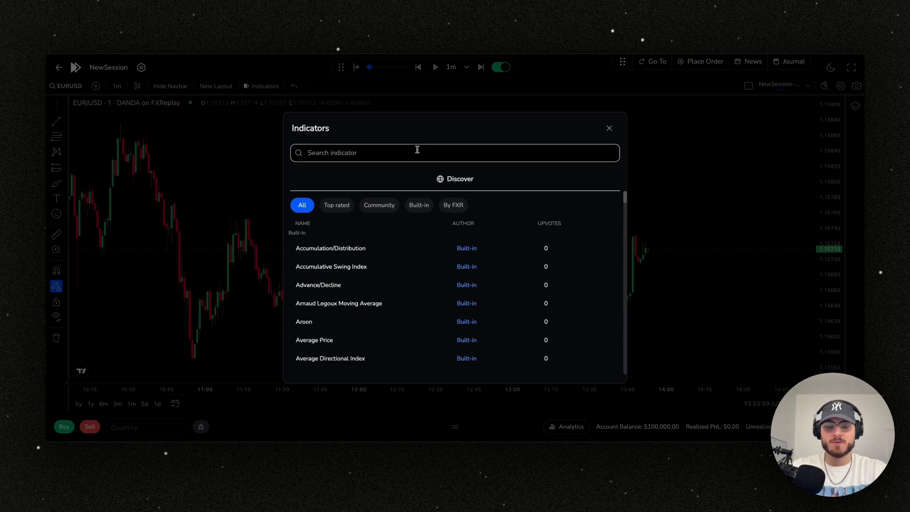
pyautogui.write('round')
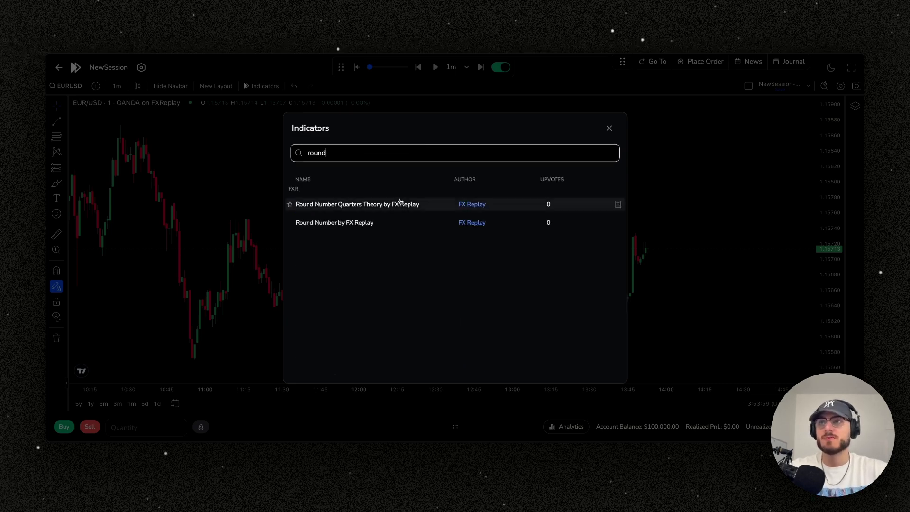
pyautogui.click(395, 226)
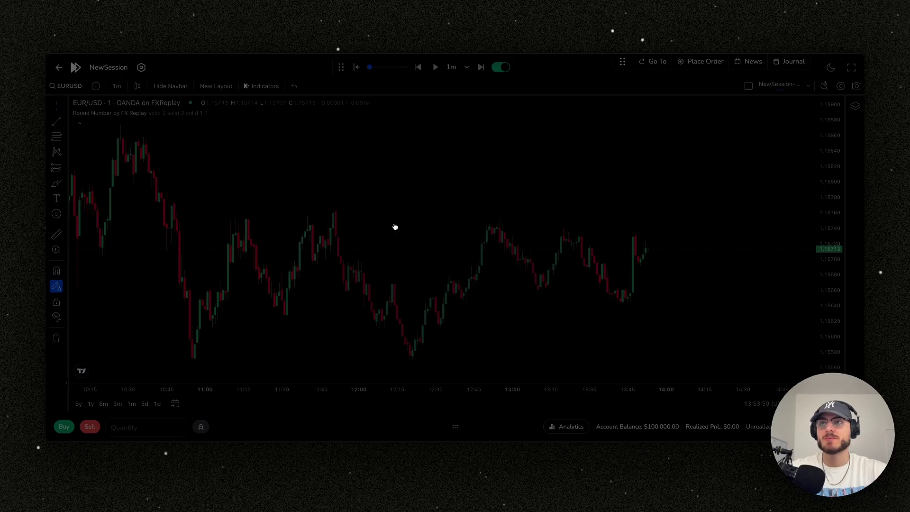
pyautogui.press('5')
pyautogui.press('Return')
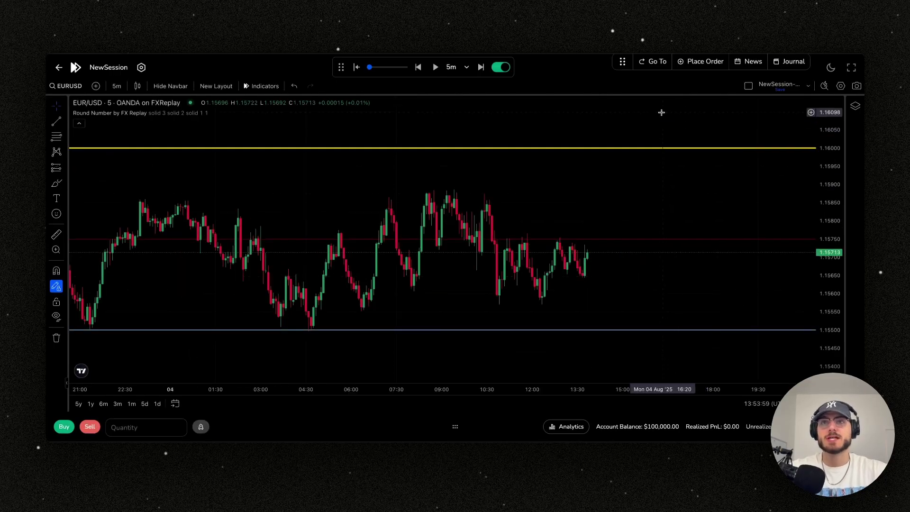
# Step: In Custom Settings, exclude Asian, London and Next Day Open from session jumps
pyautogui.click(657, 66)
pyautogui.click(678, 167)
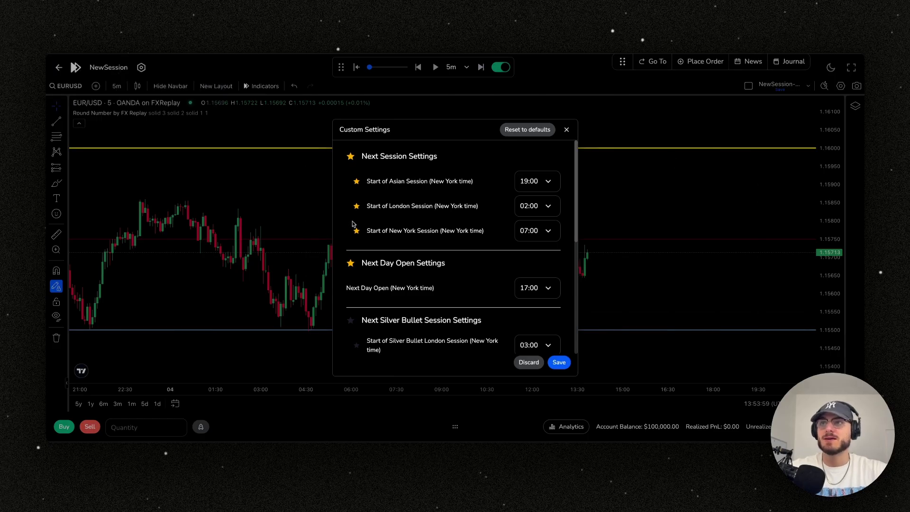
pyautogui.click(356, 181)
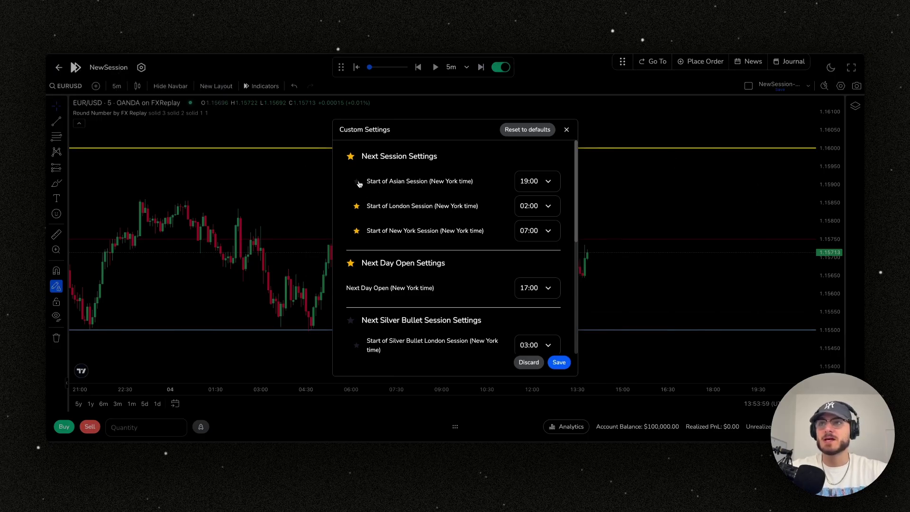
pyautogui.click(357, 206)
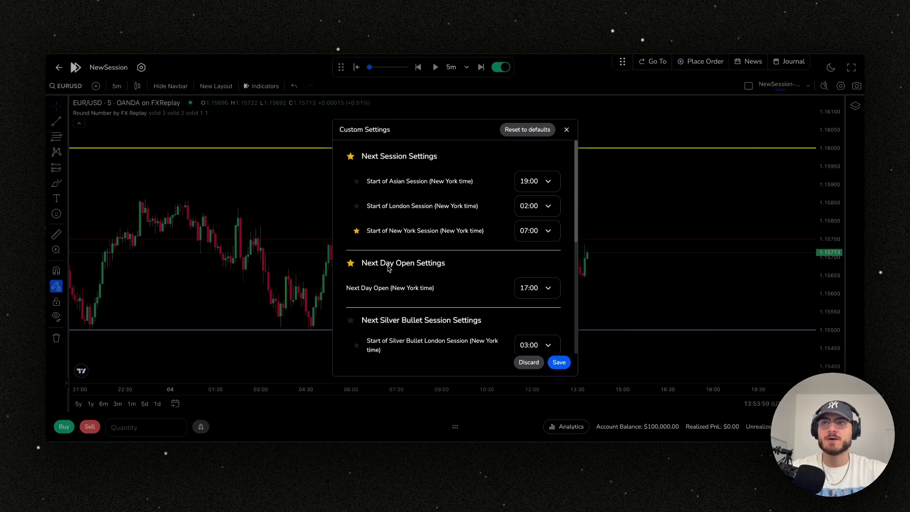
pyautogui.click(350, 263)
# Step: Skip Saturday and Sunday and save the custom jump settings
pyautogui.scroll(-4, 365, 280)
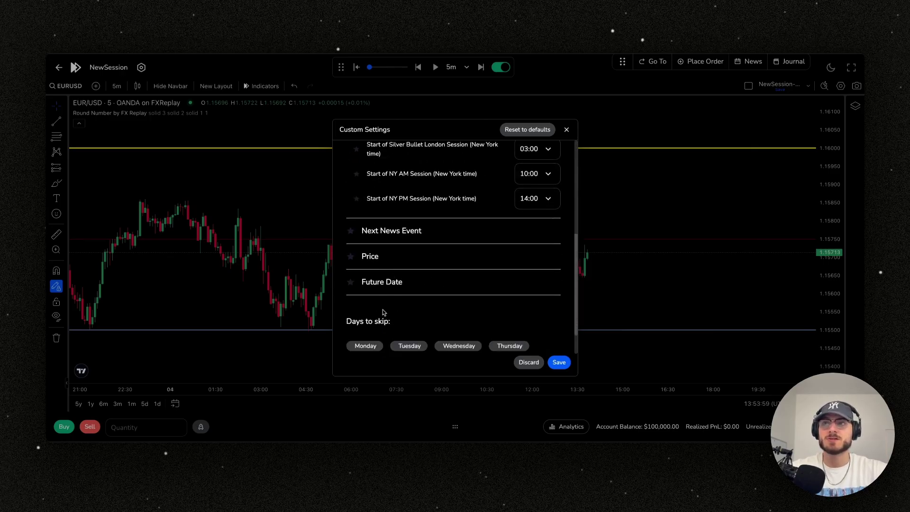
pyautogui.scroll(5, 375, 304)
pyautogui.scroll(-5, 395, 296)
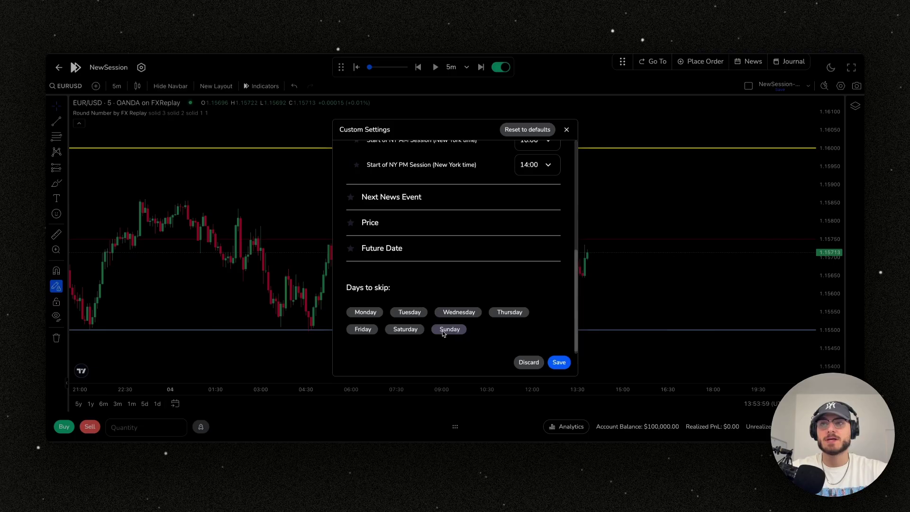
pyautogui.click(409, 329)
pyautogui.click(456, 330)
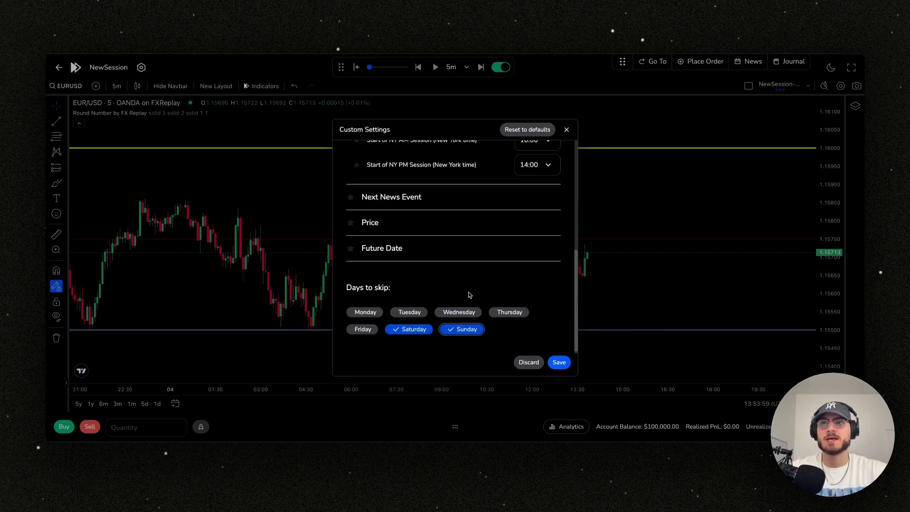
pyautogui.scroll(5, 436, 273)
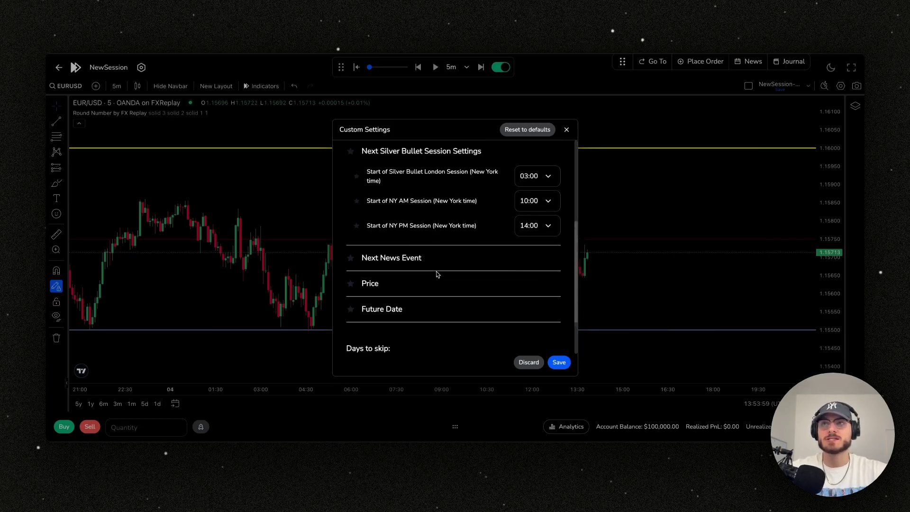
pyautogui.click(560, 362)
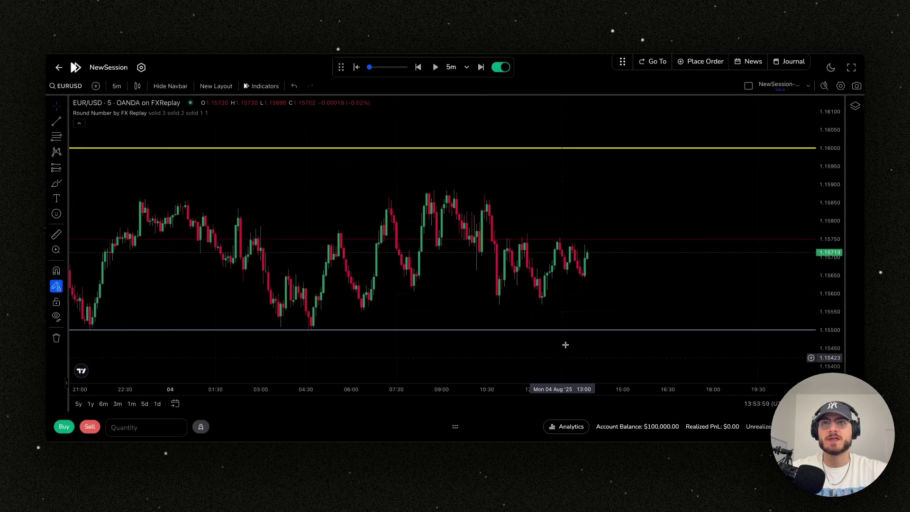
# Step: Jump the replay to the New York session and show the economic news calendar
pyautogui.click(659, 62)
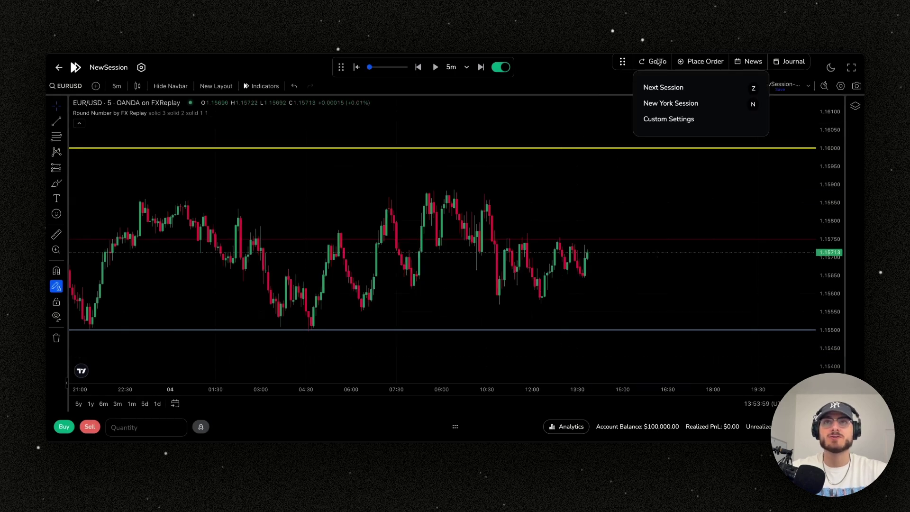
pyautogui.click(678, 106)
pyautogui.click(748, 65)
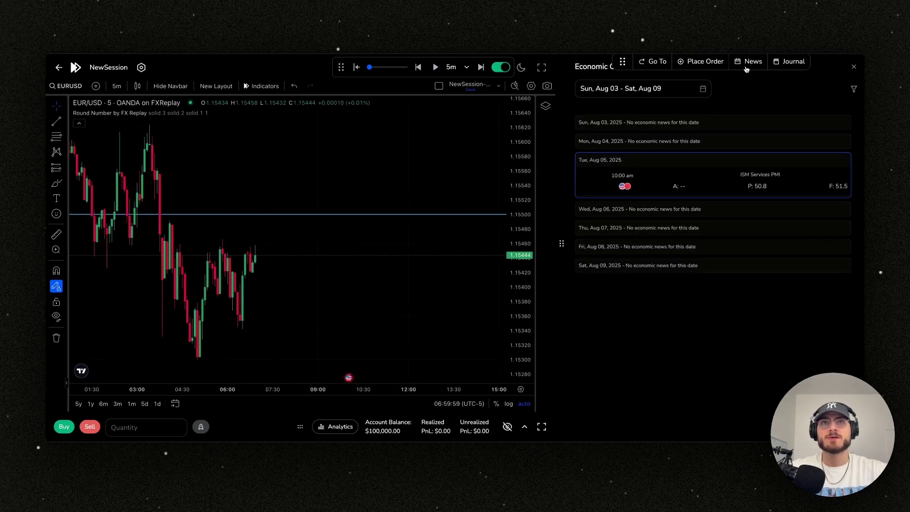
# Step: Check the news filter options, then close the Economic Calendar panel
pyautogui.click(853, 90)
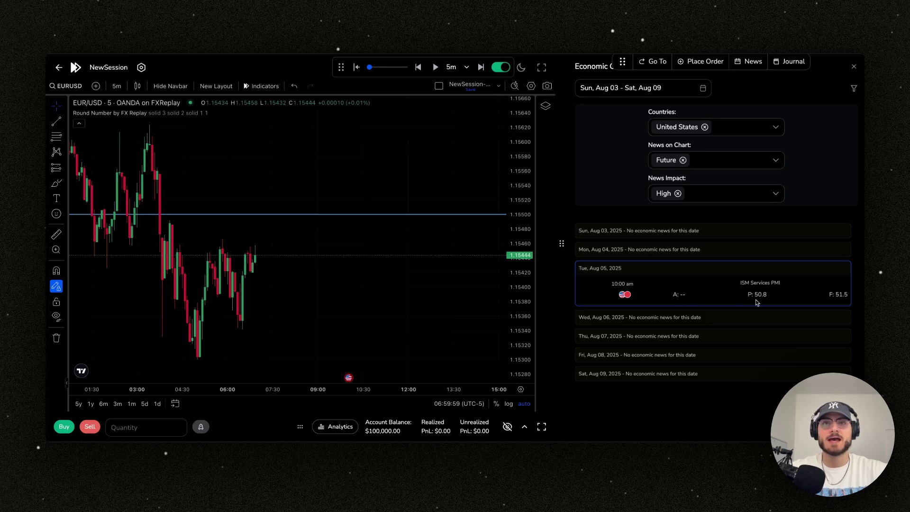
pyautogui.click(853, 68)
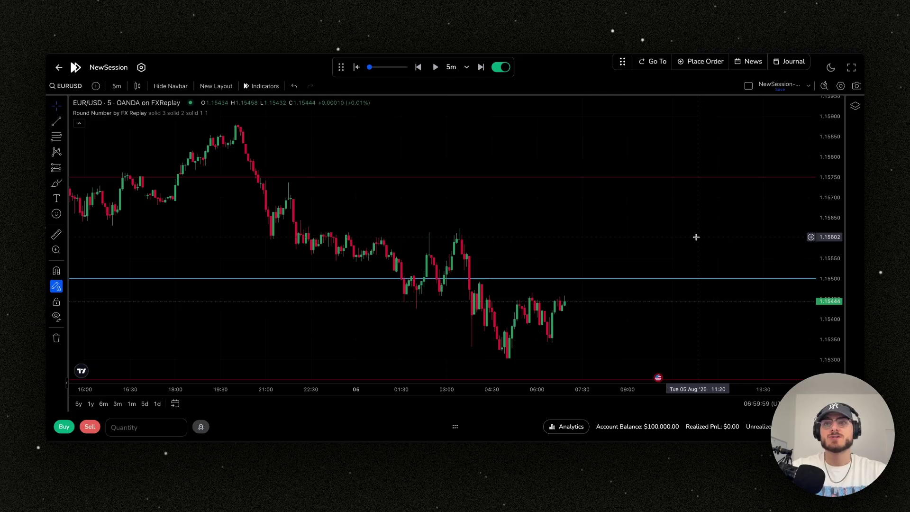
# Step: Advance the replay a few candles, then briefly play and pause it
pyautogui.hotkey('shift', 'Right')
pyautogui.hotkey('shift', 'Right')
pyautogui.hotkey('shift', 'Right')
pyautogui.hotkey('shift', 'Right')
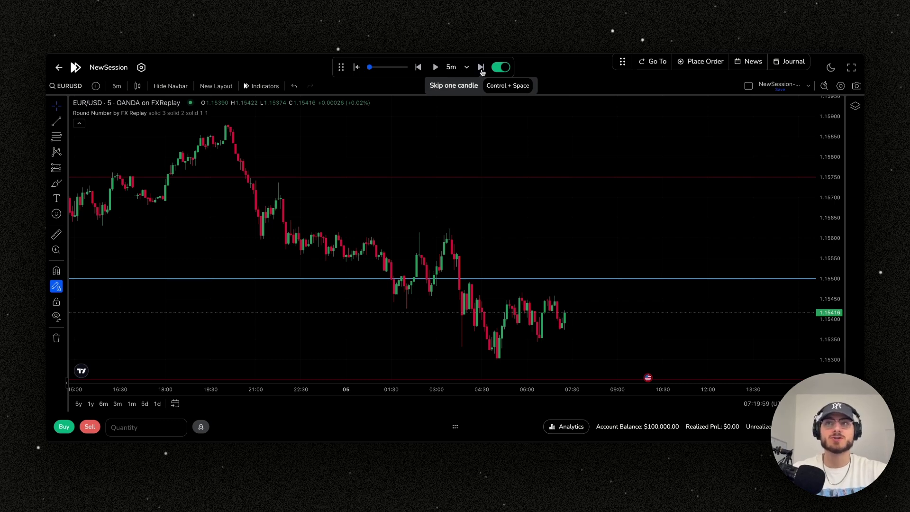
pyautogui.hotkey('ctrl', 'space')
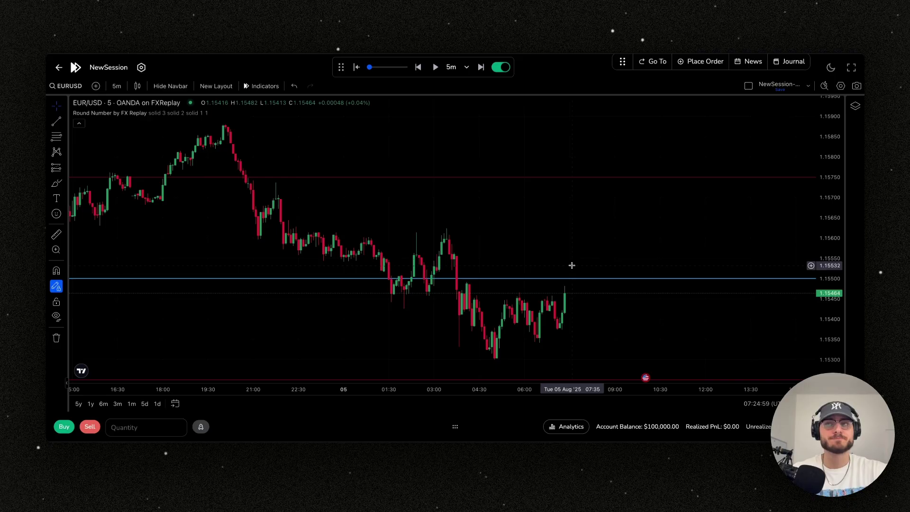
pyautogui.moveTo(371, 68)
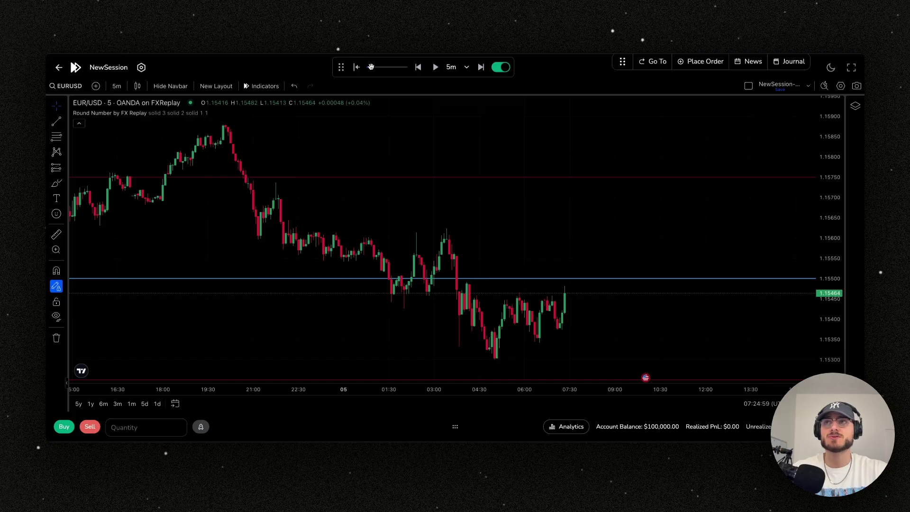
pyautogui.click(437, 68)
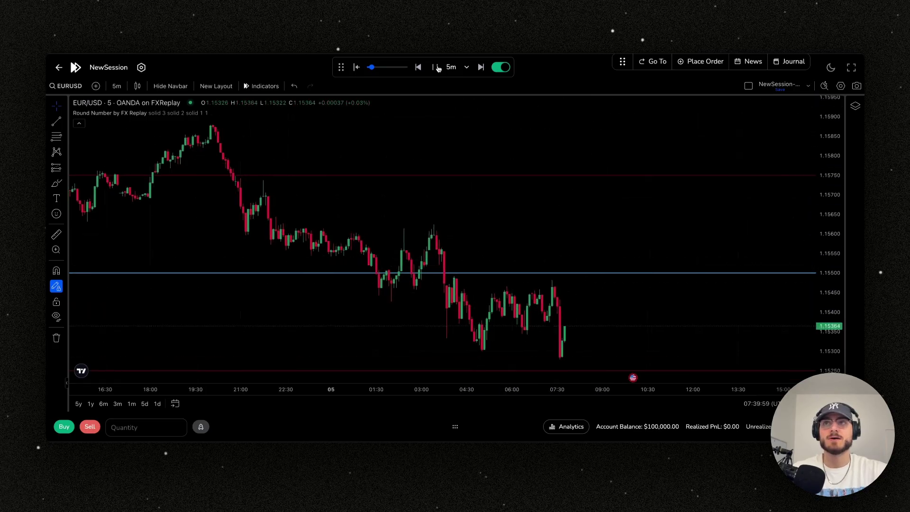
pyautogui.click(437, 67)
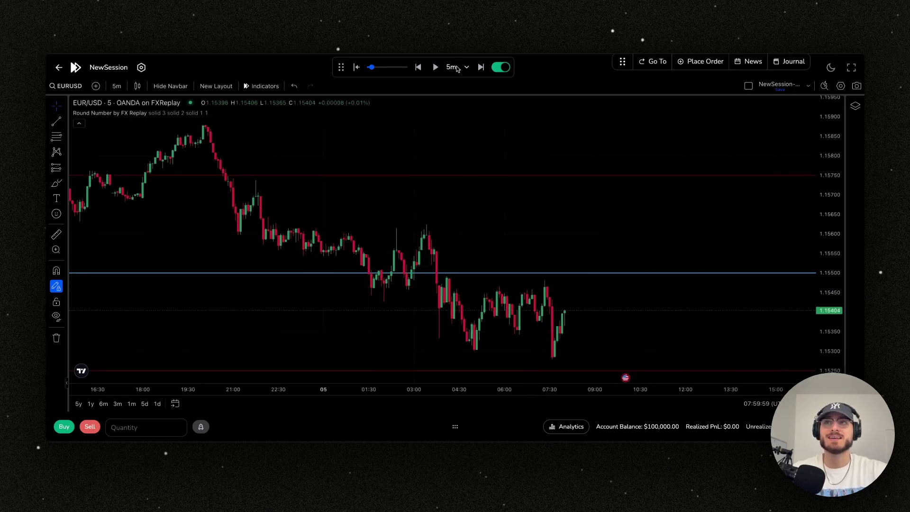
# Step: Replay unsynced in 5-second steps at 1x speed, then resync to the 5m timeframe
pyautogui.click(501, 68)
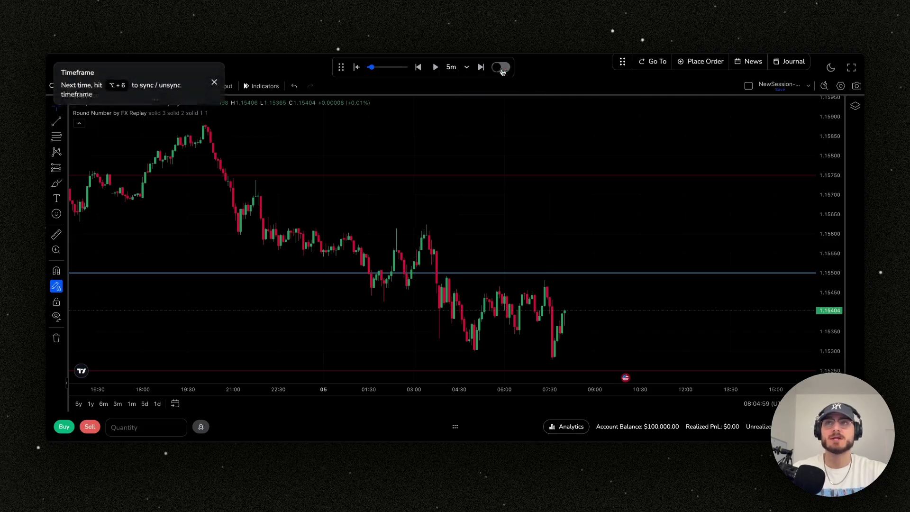
pyautogui.click(466, 67)
pyautogui.click(463, 89)
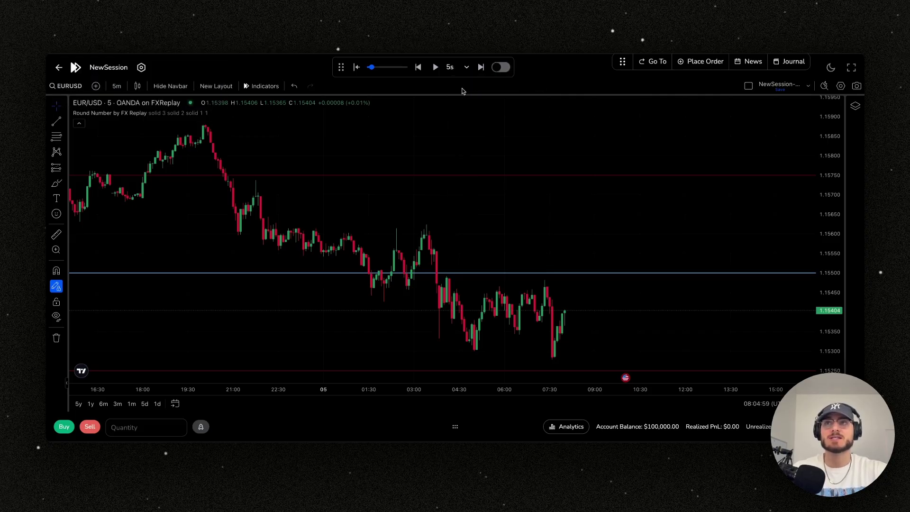
pyautogui.moveTo(369, 64); pyautogui.dragTo(366, 62)
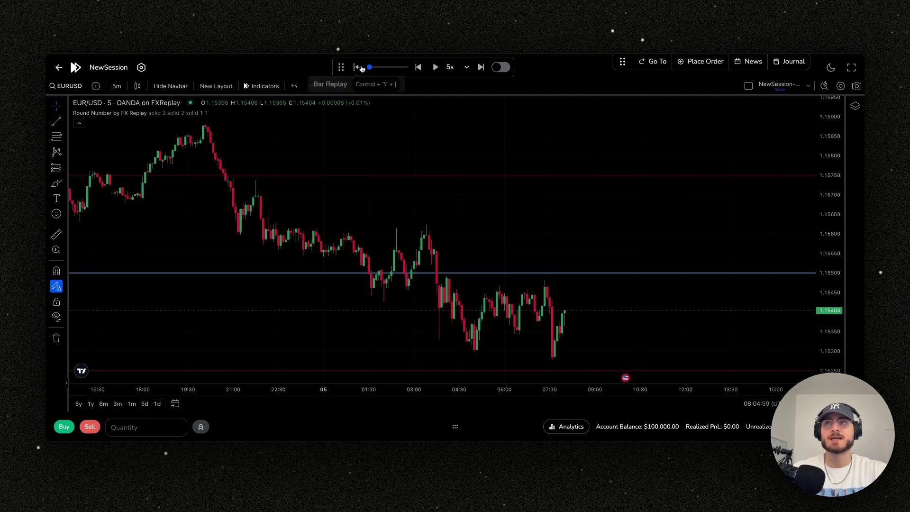
pyautogui.click(437, 67)
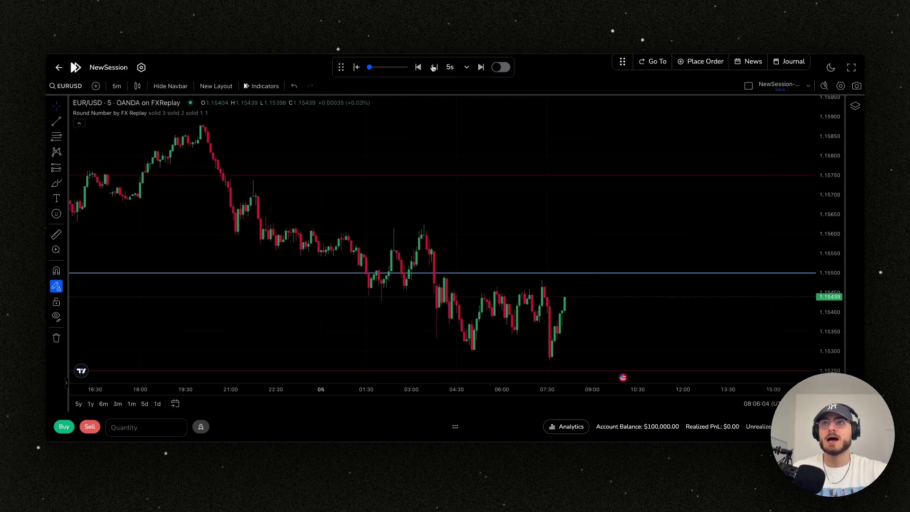
pyautogui.click(500, 69)
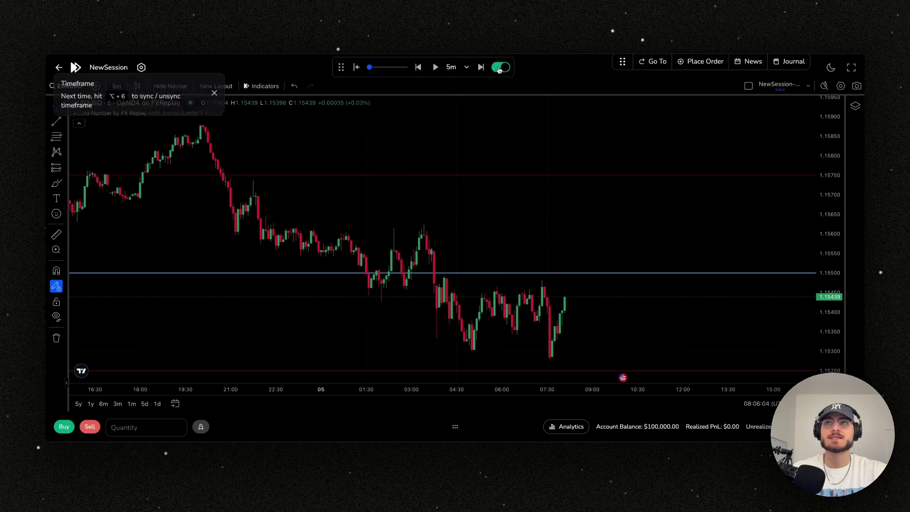
# Step: Step back one bar, then forward to the 08:14:59 candle near 1.15403
pyautogui.click(421, 73)
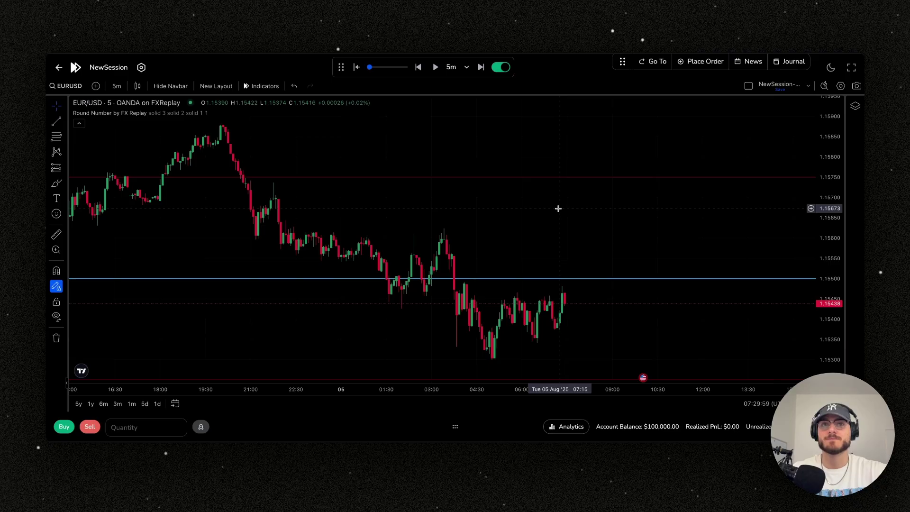
pyautogui.hotkey('shift', 'Right')
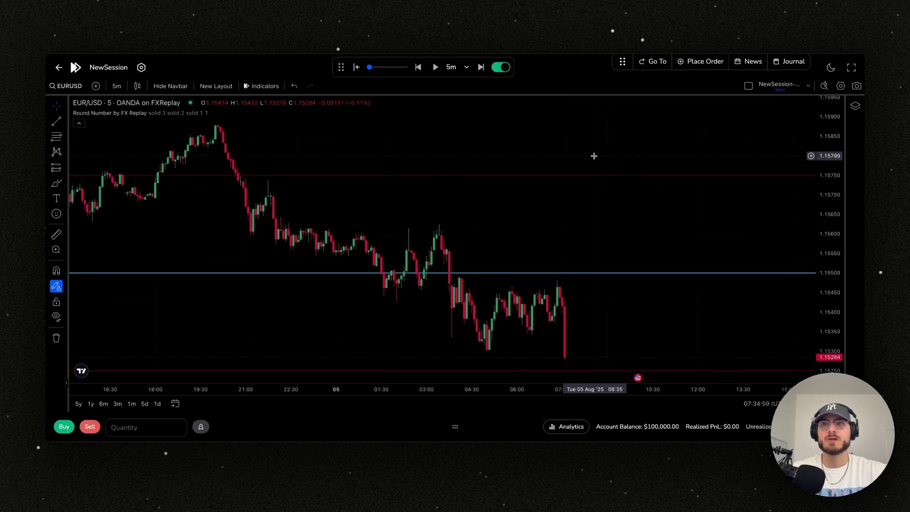
pyautogui.hotkey('shift', 'Right')
pyautogui.hotkey('shift', 'Right')
pyautogui.hotkey('shift', 'Right')
pyautogui.hotkey('shift', 'Right')
pyautogui.hotkey('shift', 'Right')
pyautogui.hotkey('shift', 'Right')
pyautogui.hotkey('shift', 'Right')
pyautogui.hotkey('shift', 'Right')
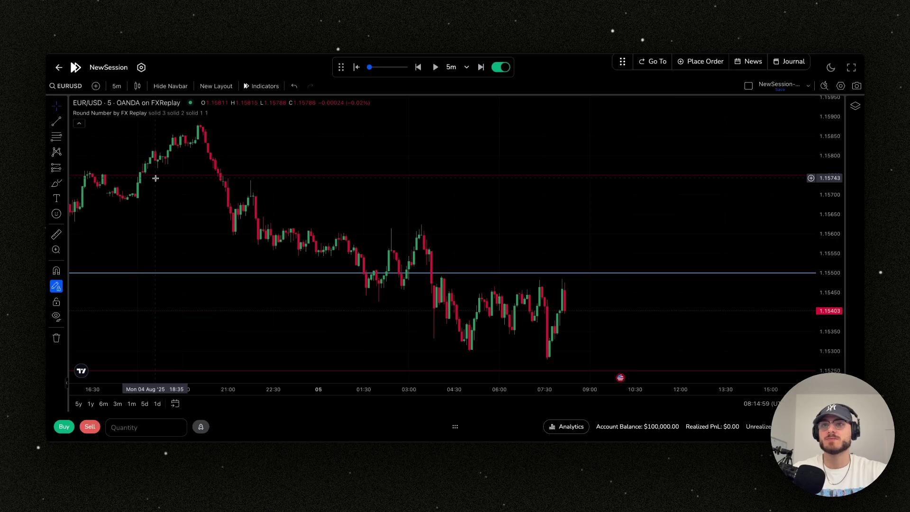
pyautogui.click(56, 167)
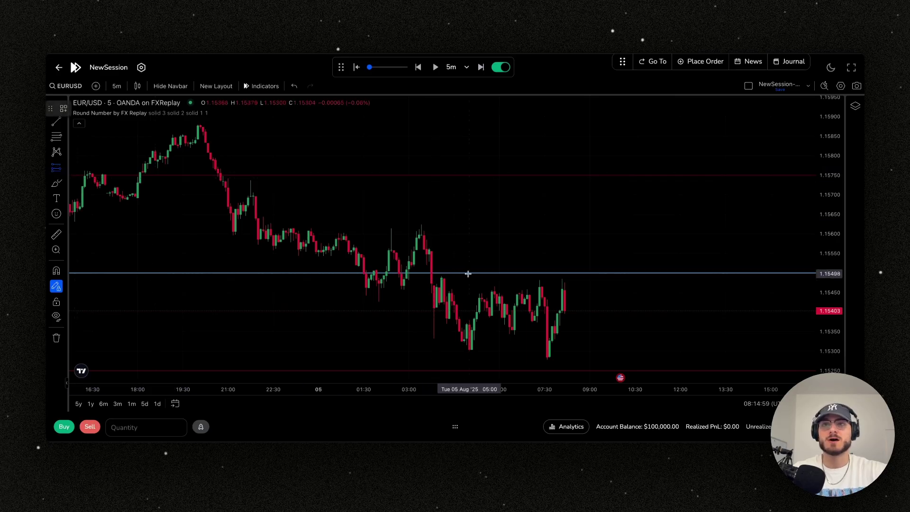
# Step: Draw a long position on the latest candle with its target raised to about 1.15748
pyautogui.click(565, 311)
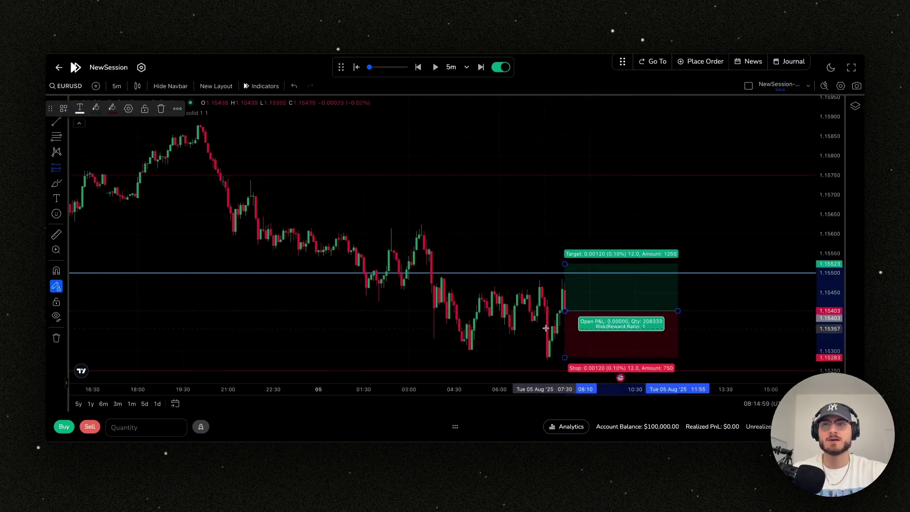
pyautogui.moveTo(565, 264); pyautogui.dragTo(574, 178)
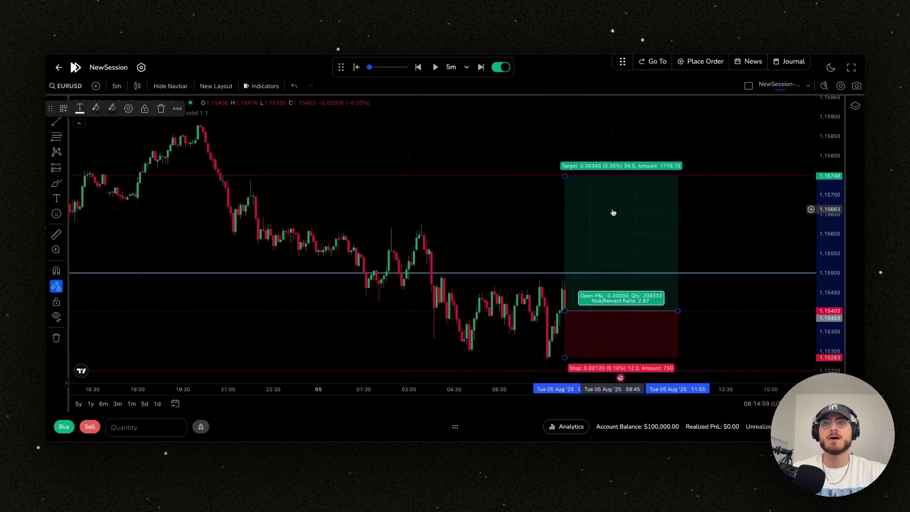
pyautogui.click(705, 69)
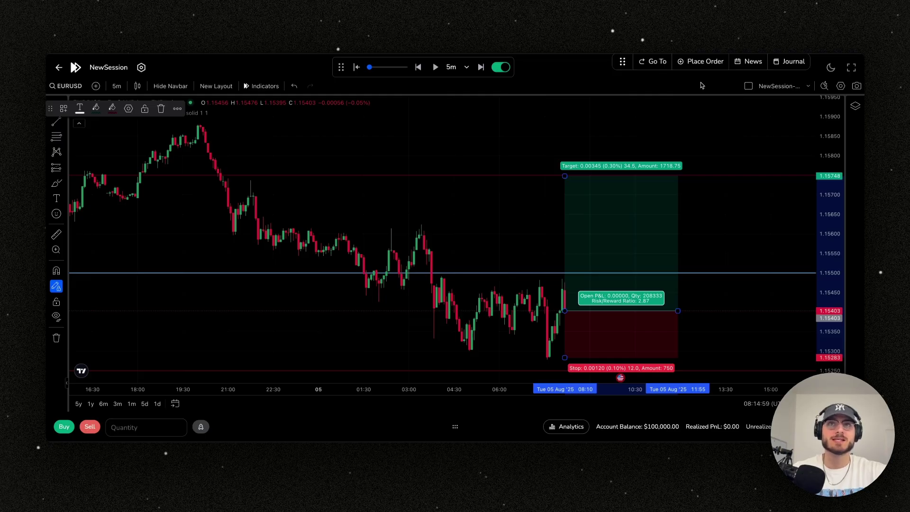
# Step: Turn the position into a 1%-risk 8.33333-lot buy, stop 1.15283, and save it
pyautogui.doubleClick(657, 212)
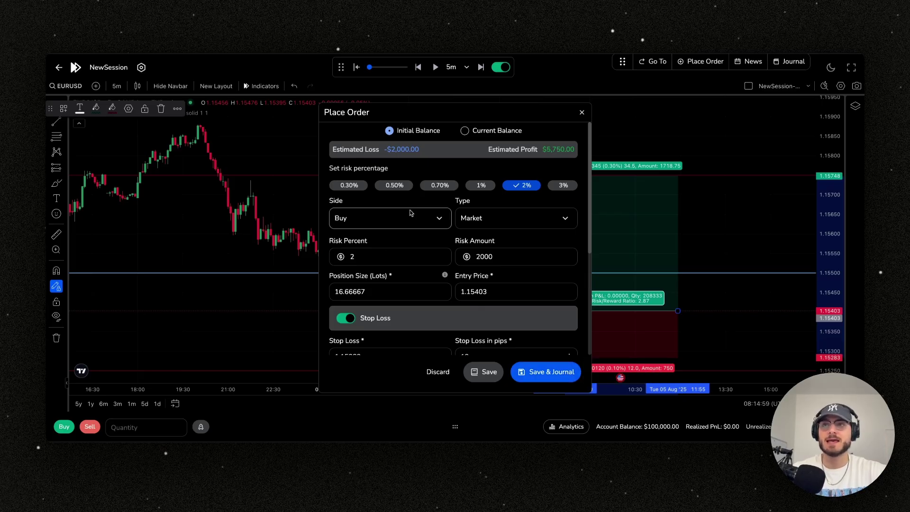
pyautogui.click(484, 186)
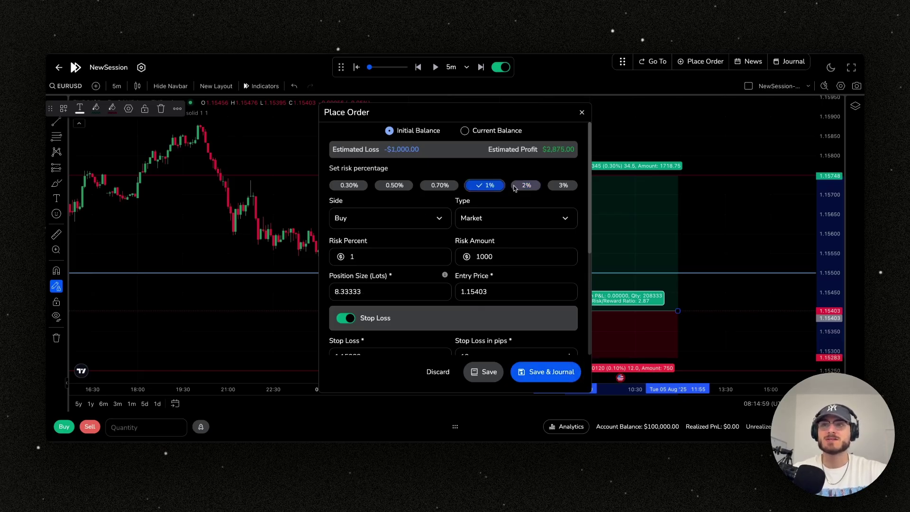
pyautogui.scroll(-2, 491, 317)
pyautogui.scroll(-2, 490, 319)
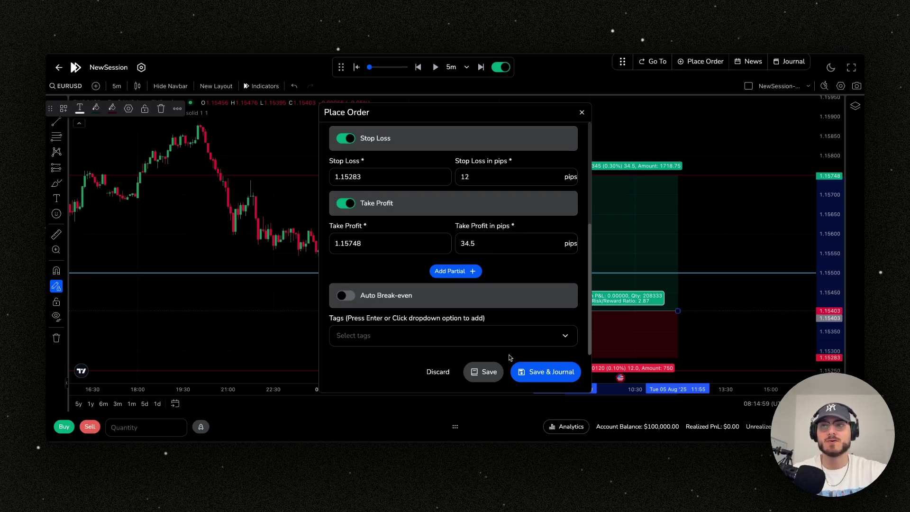
pyautogui.click(488, 372)
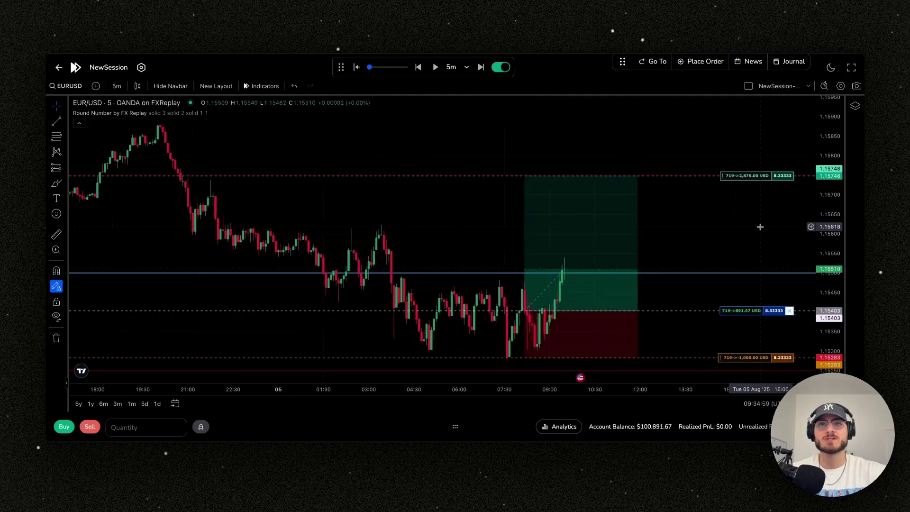
pyautogui.moveTo(723, 357); pyautogui.dragTo(705, 308)
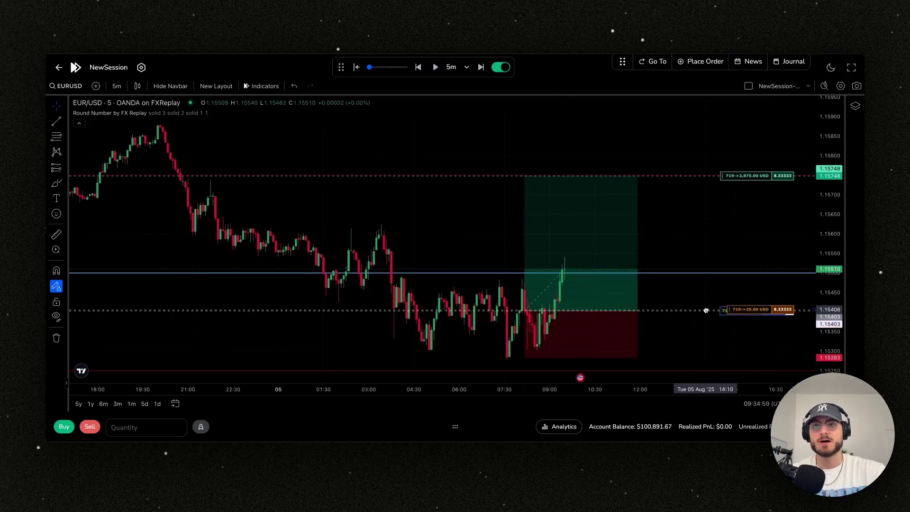
pyautogui.click(790, 312)
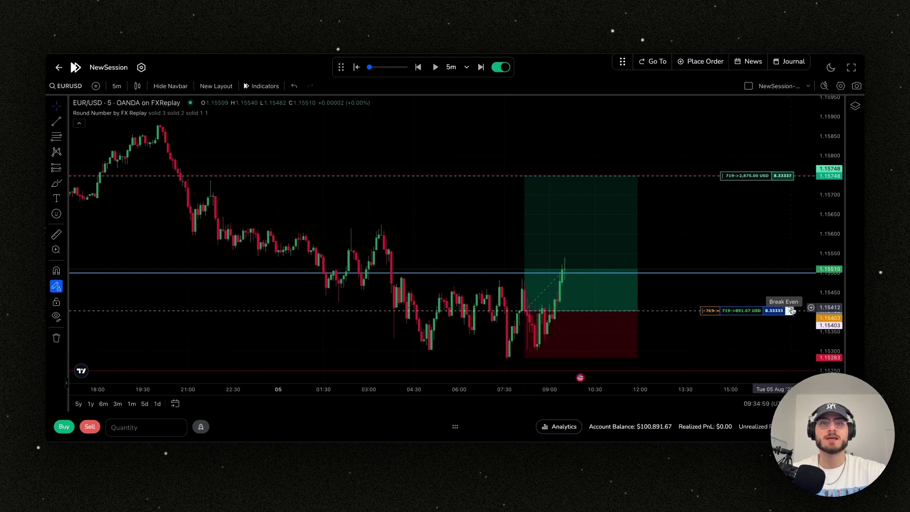
pyautogui.click(811, 308)
pyautogui.click(477, 217)
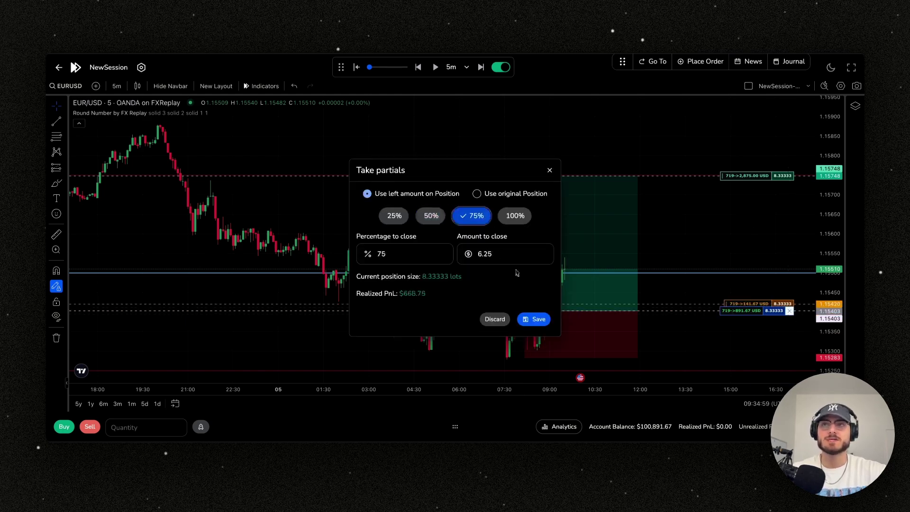
pyautogui.click(534, 318)
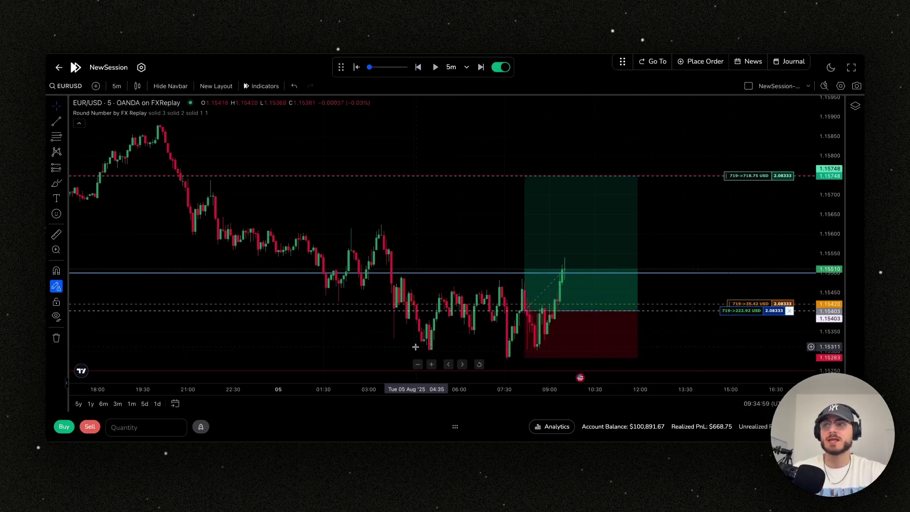
# Step: Market-buy 5 lots with stop near 1.1542 and target near 1.1574, then replay forward
pyautogui.click(154, 428)
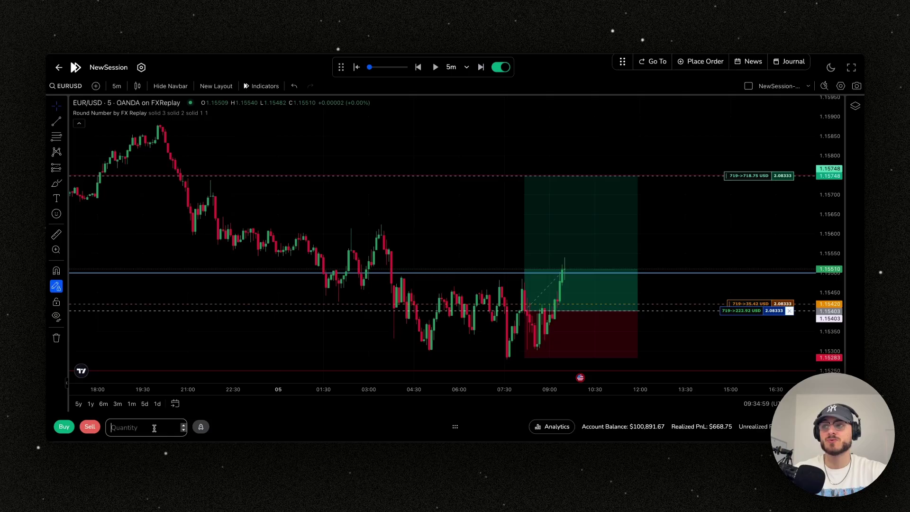
pyautogui.write('5')
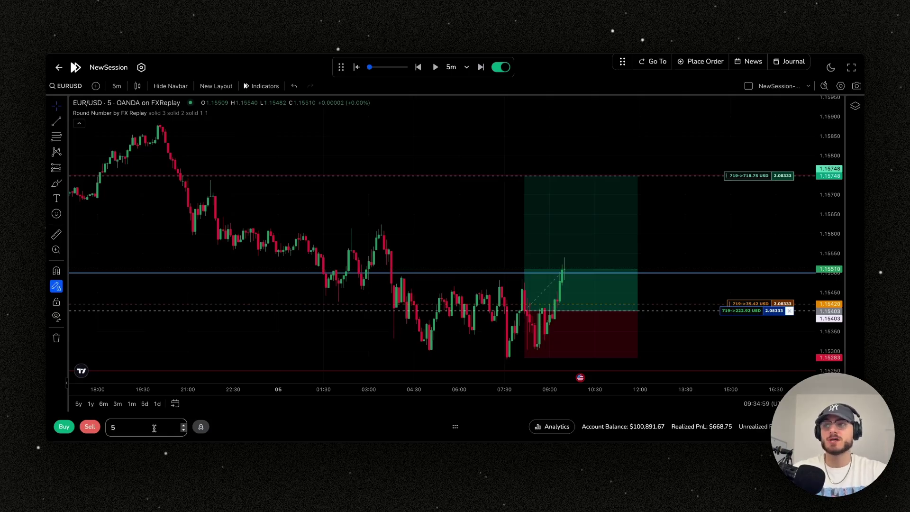
pyautogui.click(628, 243)
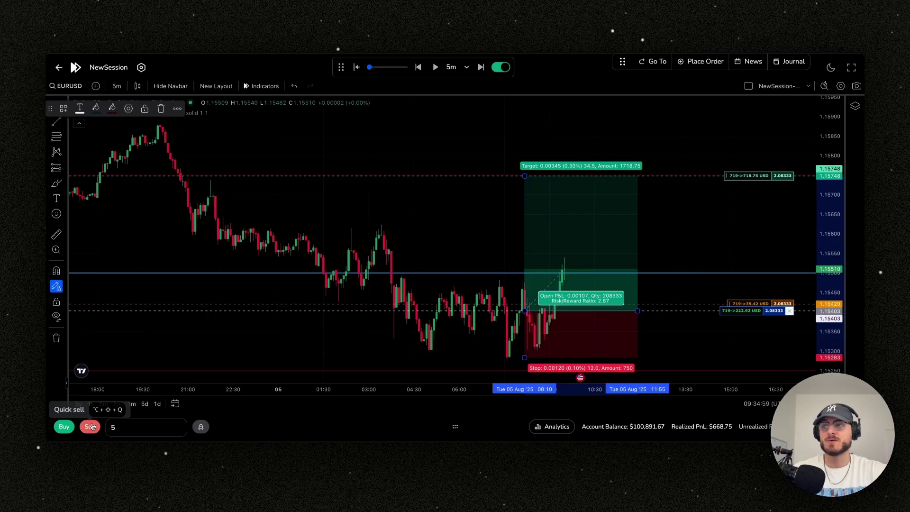
pyautogui.click(64, 427)
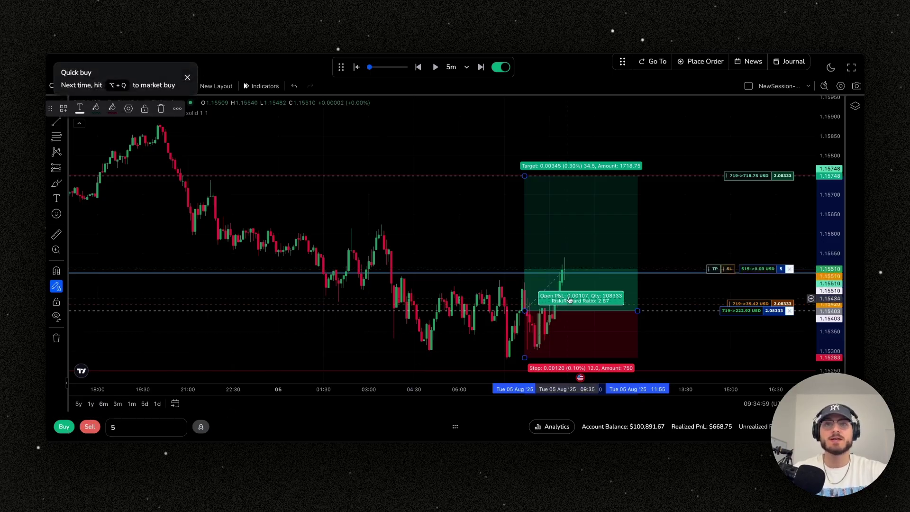
pyautogui.click(730, 269)
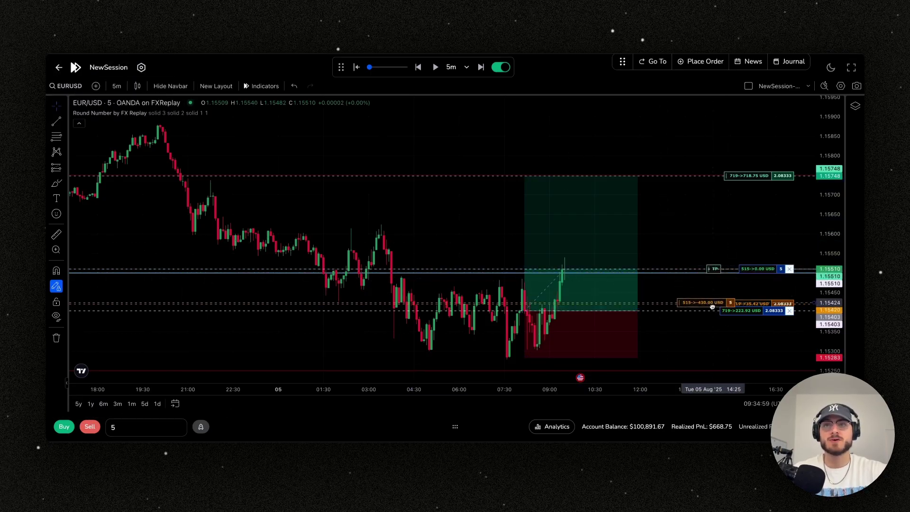
pyautogui.moveTo(728, 270); pyautogui.dragTo(728, 176)
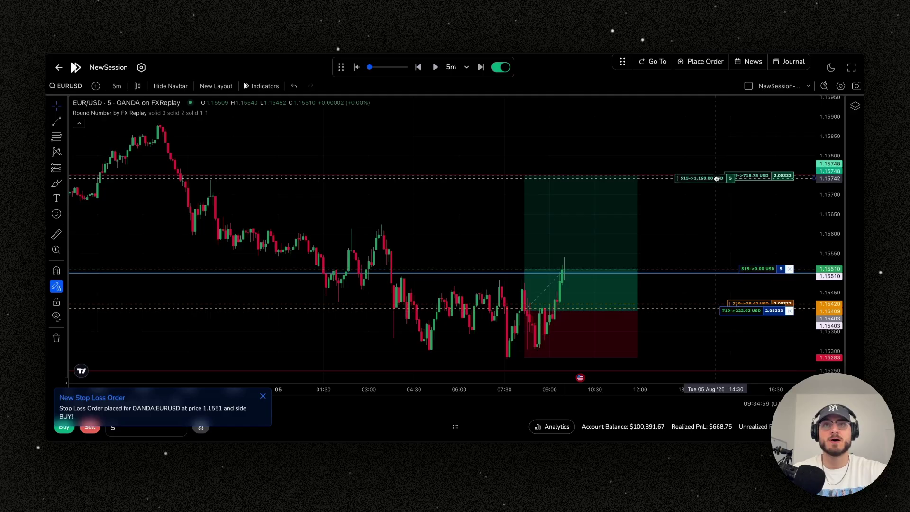
pyautogui.press('Right')
pyautogui.press('Right')
pyautogui.press('Right')
pyautogui.press('Right')
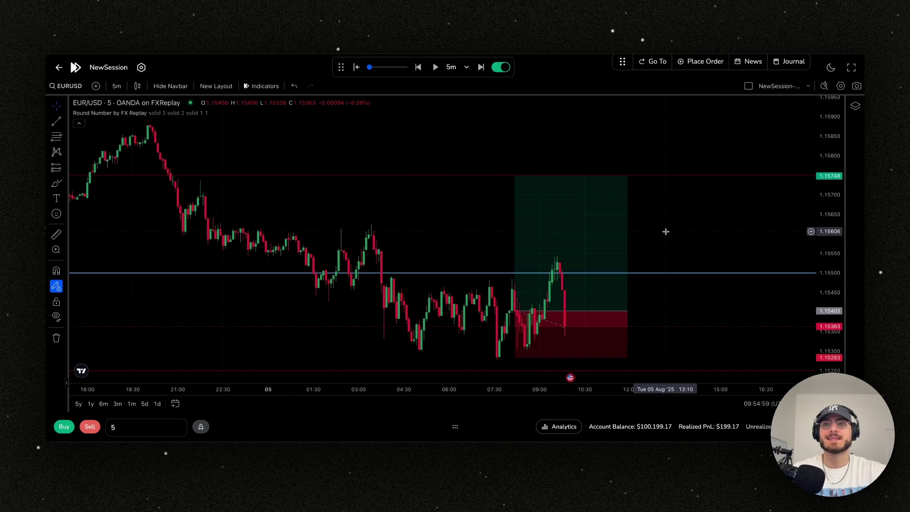
# Step: Place a 5-lot sell limit at 1.15433 with stop 1.15544 and target 1.15275
pyautogui.moveTo(650, 290); pyautogui.dragTo(623, 300)
pyautogui.rightClick(616, 300)
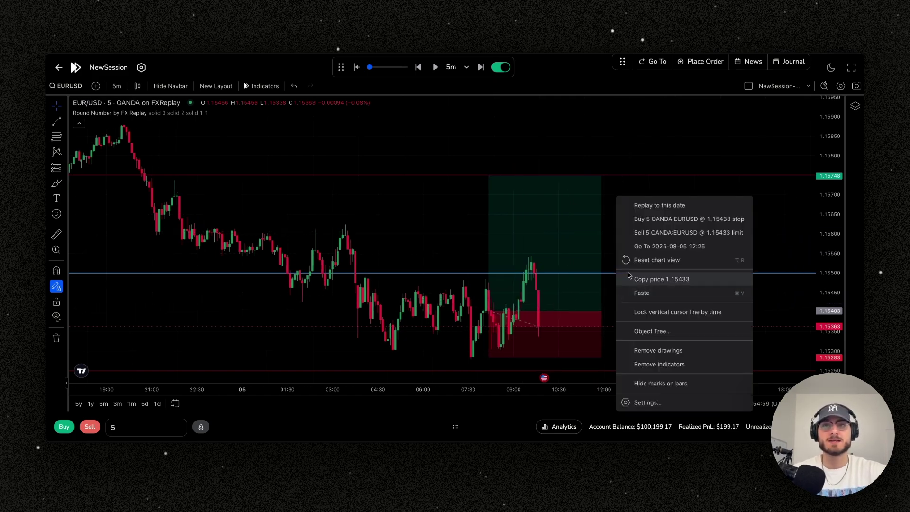
pyautogui.click(658, 235)
pyautogui.moveTo(718, 300); pyautogui.dragTo(702, 255)
pyautogui.moveTo(710, 298); pyautogui.dragTo(712, 361)
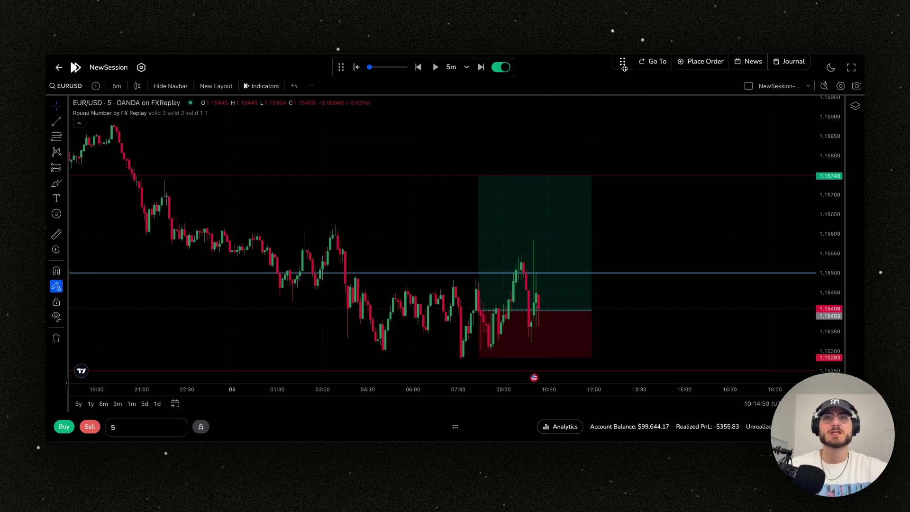
pyautogui.moveTo(623, 62); pyautogui.dragTo(613, 67)
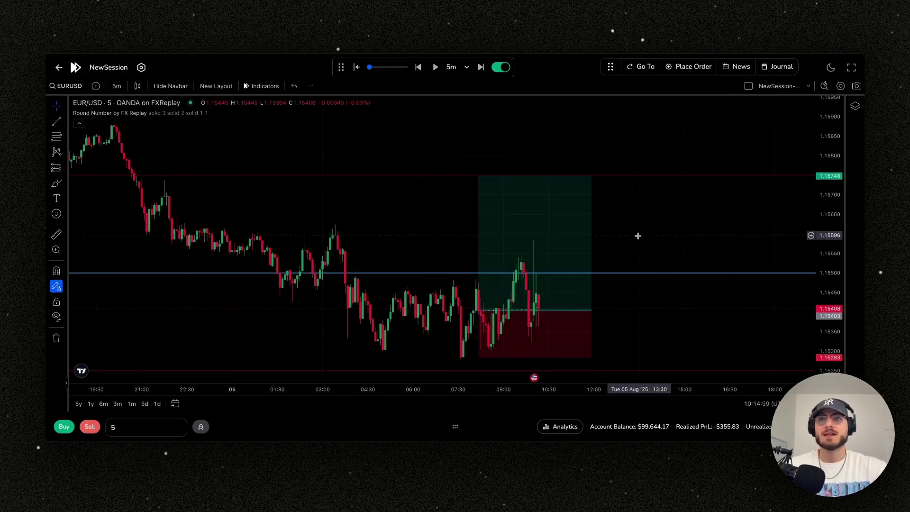
# Step: Save the long position's order to the journal and attach a chart screenshot
pyautogui.moveTo(534, 255); pyautogui.dragTo(587, 251)
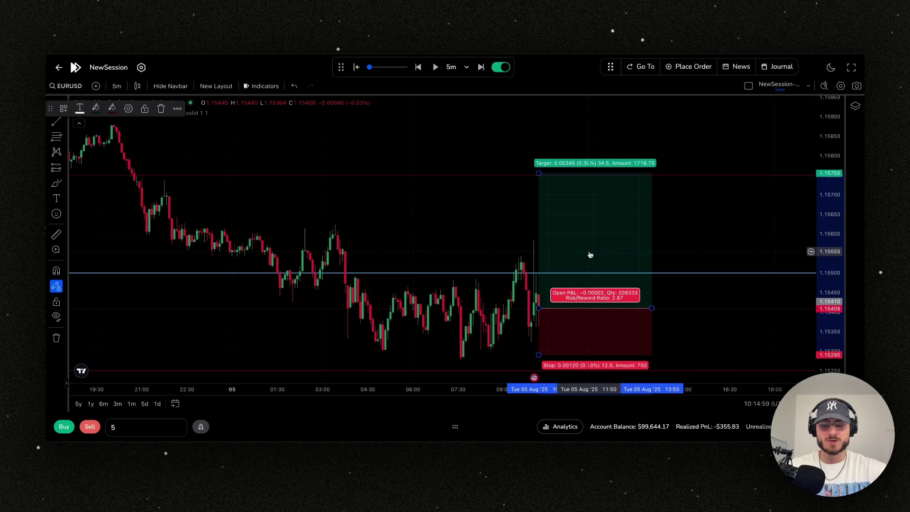
pyautogui.doubleClick(589, 254)
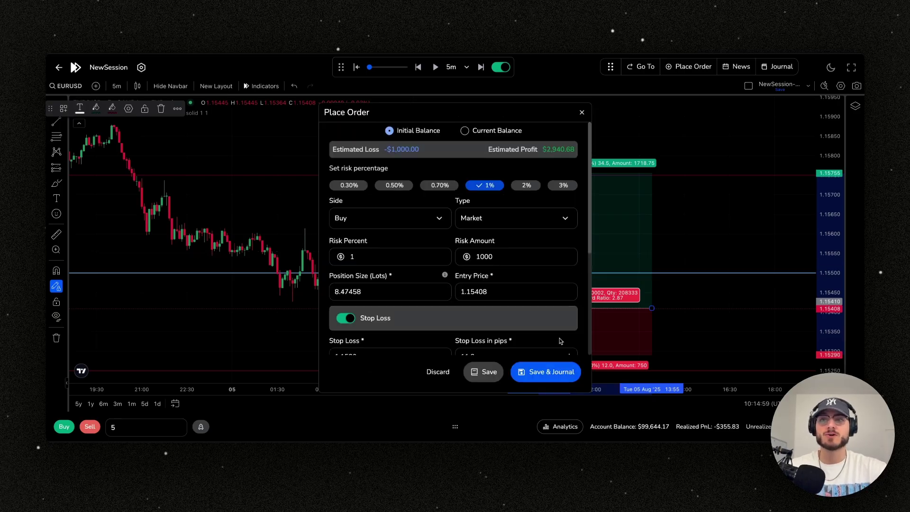
pyautogui.click(545, 372)
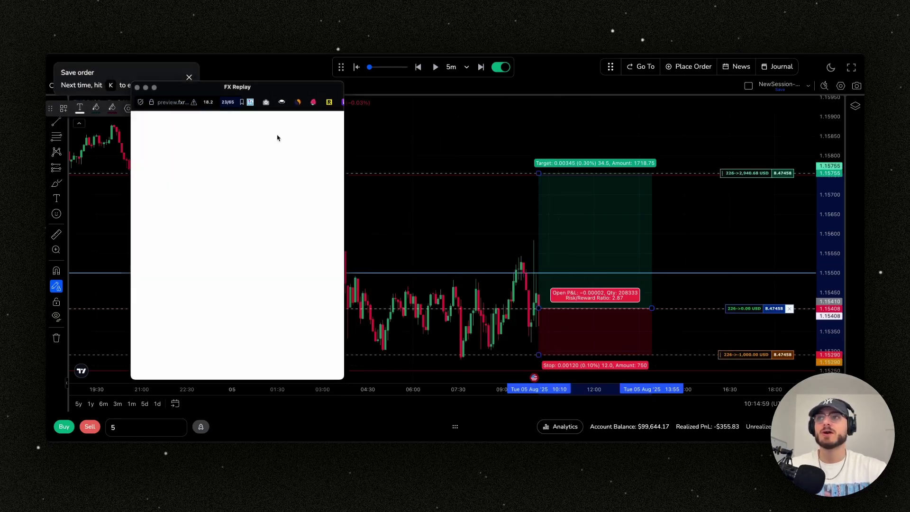
pyautogui.moveTo(280, 90); pyautogui.dragTo(245, 65)
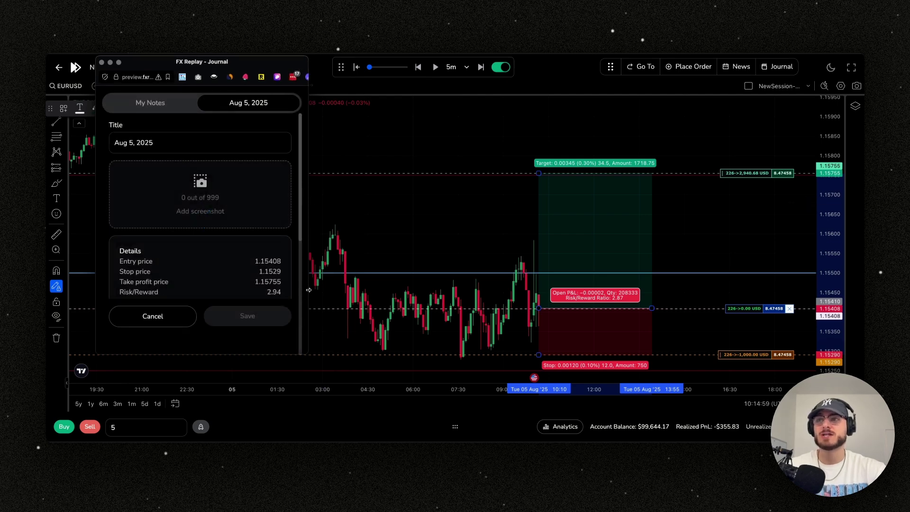
pyautogui.moveTo(308, 290); pyautogui.dragTo(348, 292)
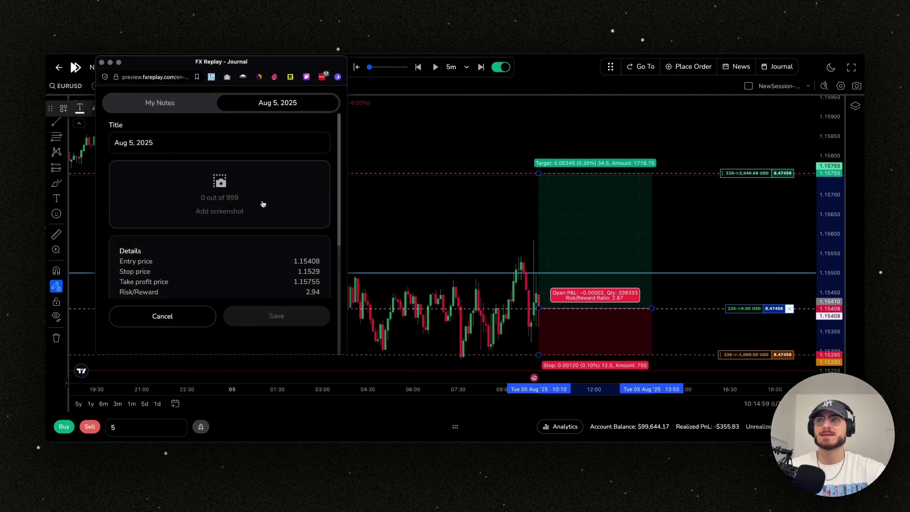
pyautogui.click(263, 204)
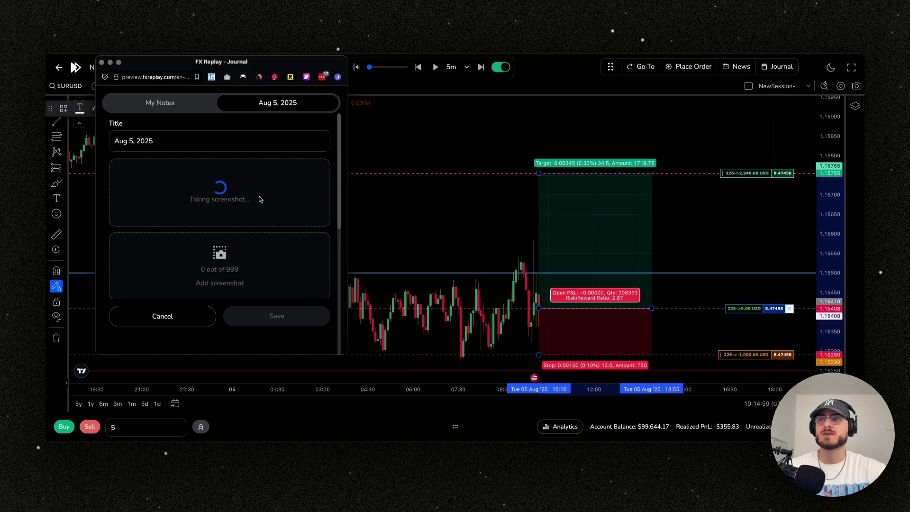
# Step: Tag the trade draw_already-hit, confidence 34, four stars, save it, then view Analytics
pyautogui.scroll(-10, 258, 201)
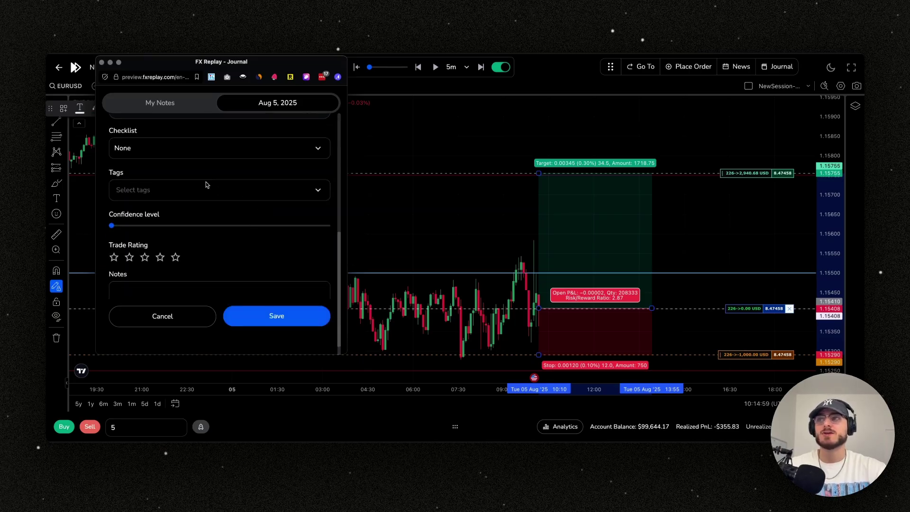
pyautogui.click(186, 191)
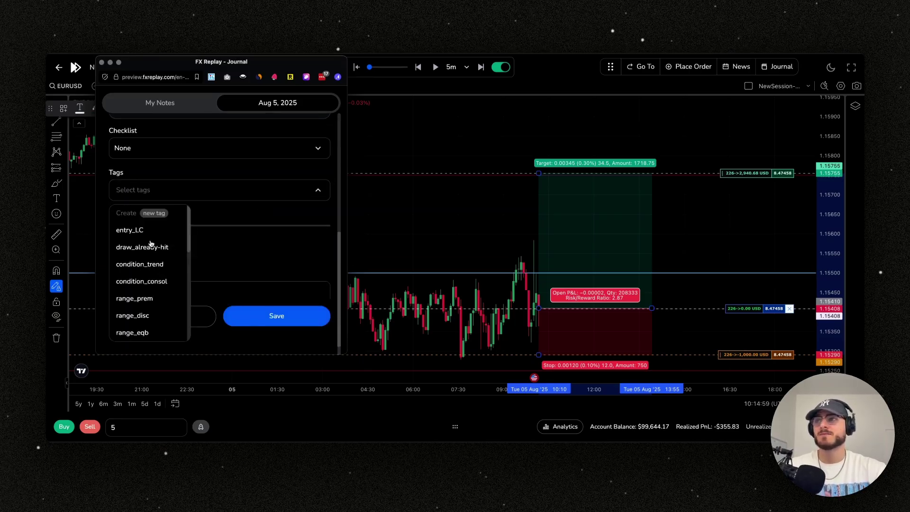
pyautogui.click(151, 244)
pyautogui.click(184, 227)
pyautogui.click(158, 262)
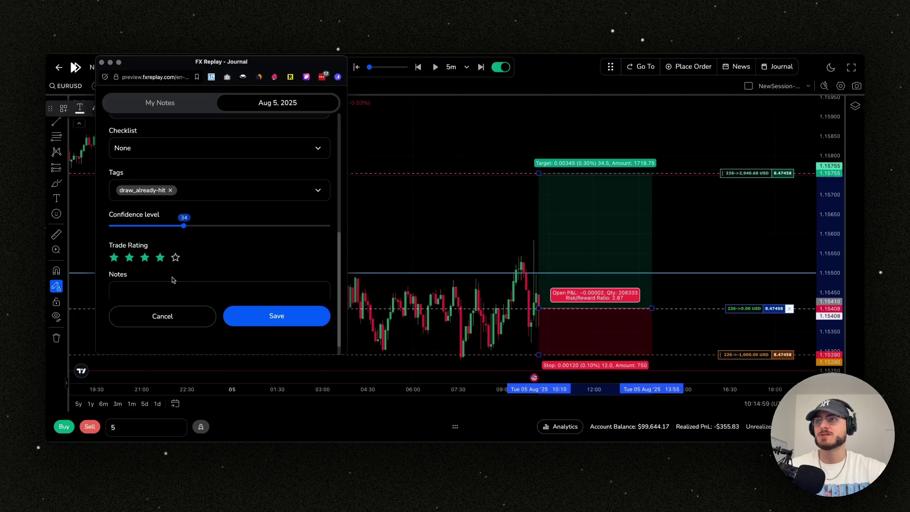
pyautogui.scroll(-1, 172, 280)
pyautogui.click(185, 270)
pyautogui.click(274, 317)
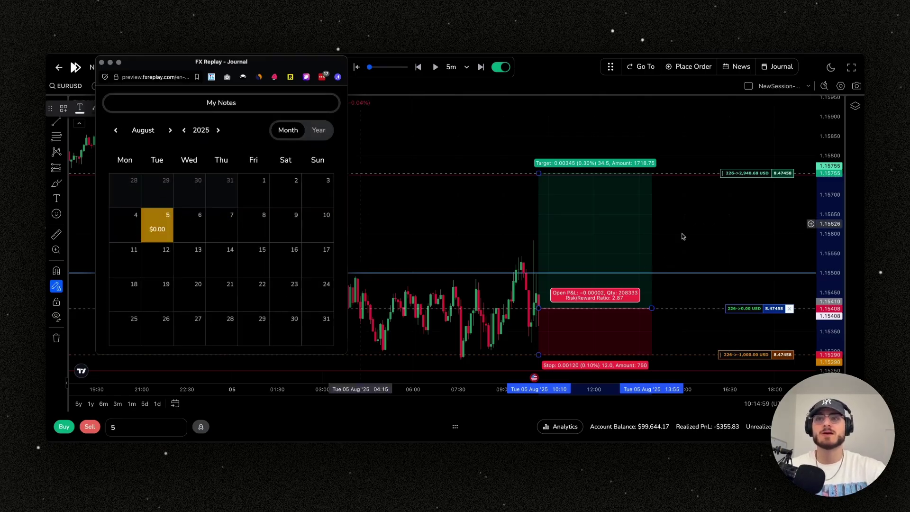
pyautogui.click(783, 268)
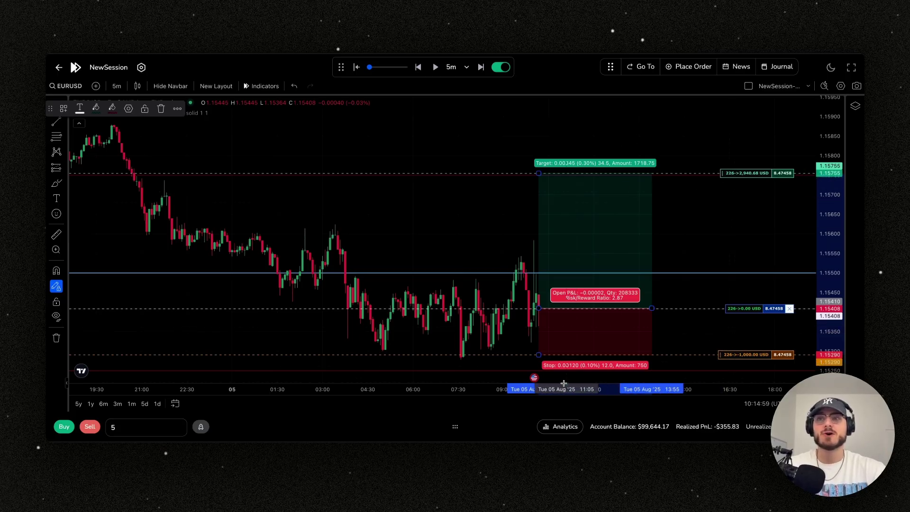
pyautogui.click(562, 428)
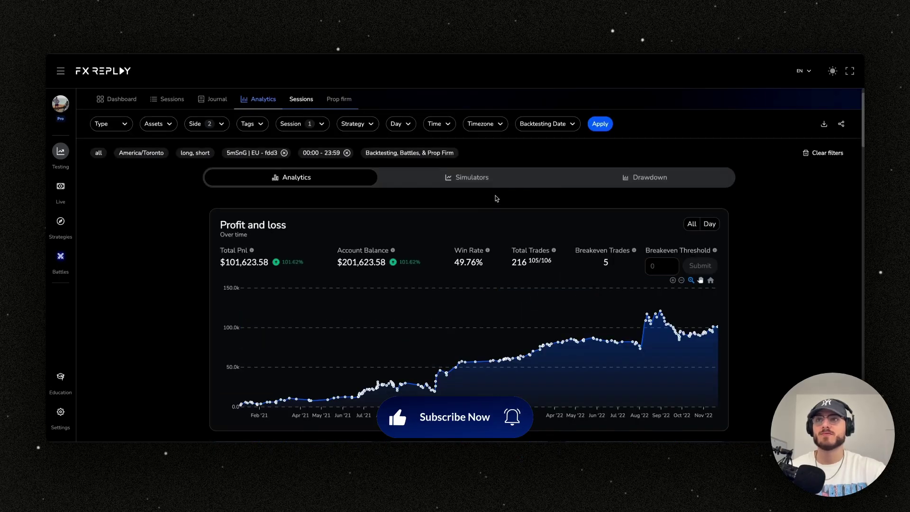
# Step: Run the RR Simulator and review its results, where the current 1.56 RR ranks best
pyautogui.click(465, 187)
pyautogui.scroll(-1, 465, 188)
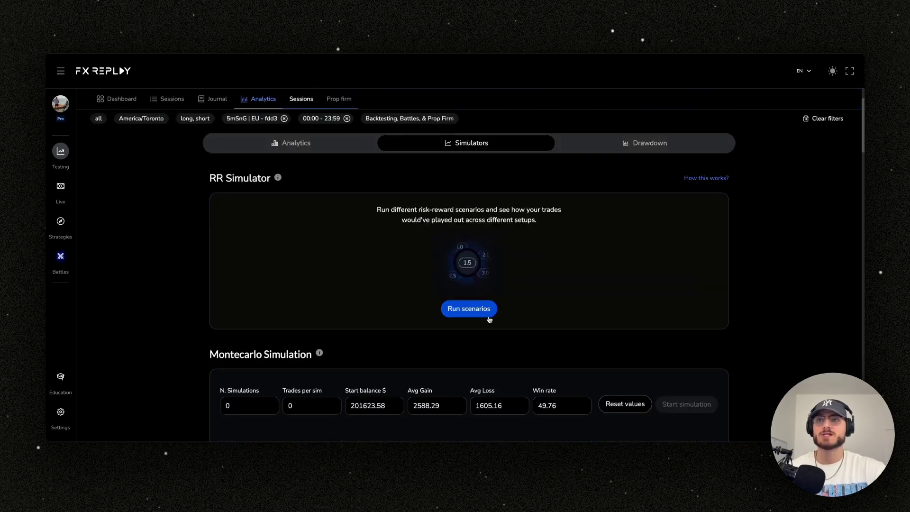
pyautogui.click(469, 309)
pyautogui.scroll(-3, 553, 292)
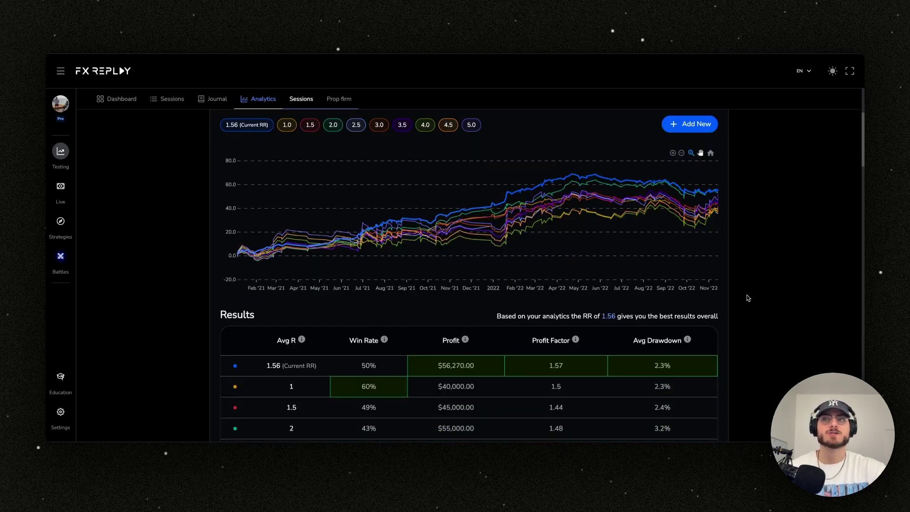
pyautogui.scroll(-1, 748, 297)
pyautogui.scroll(-2, 745, 294)
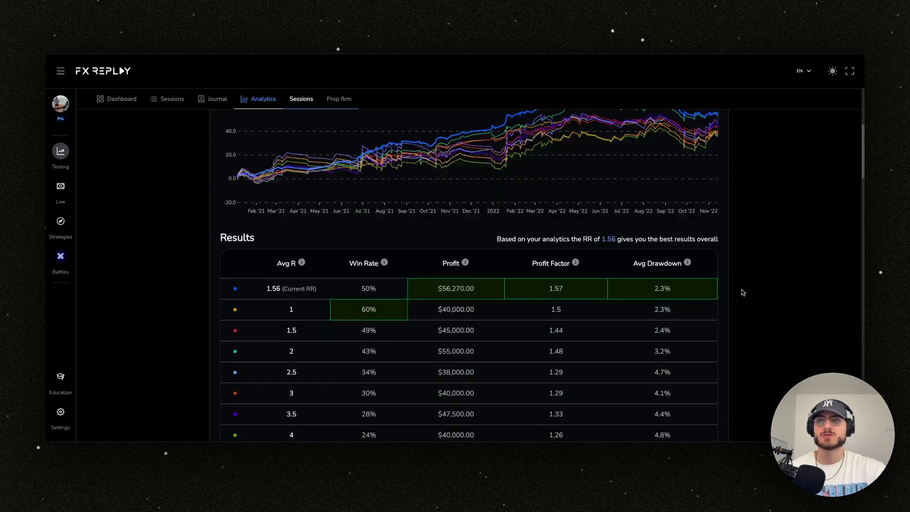
pyautogui.scroll(-2, 743, 293)
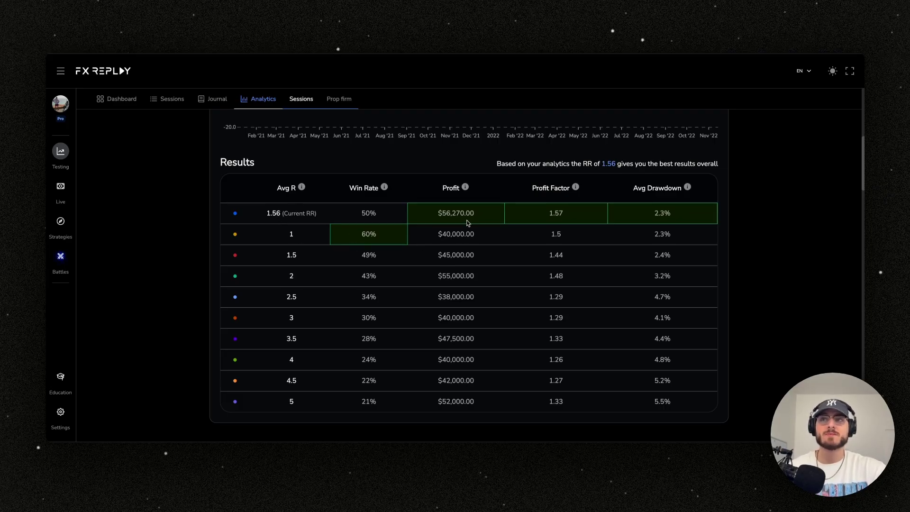
pyautogui.scroll(3, 778, 262)
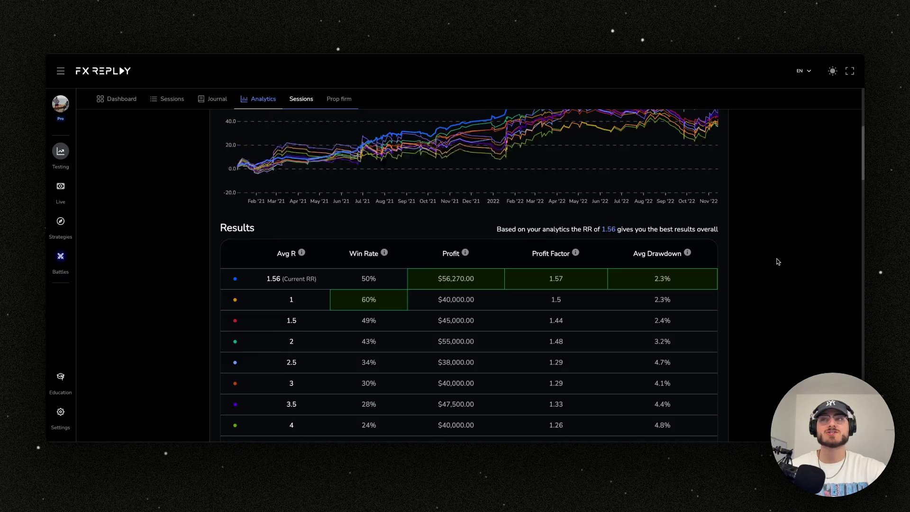
pyautogui.scroll(2, 778, 261)
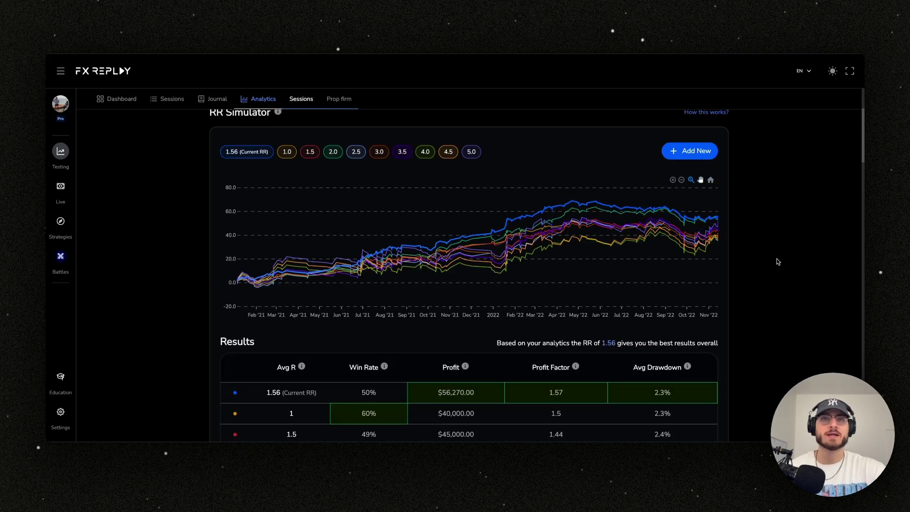
pyautogui.scroll(-6, 777, 260)
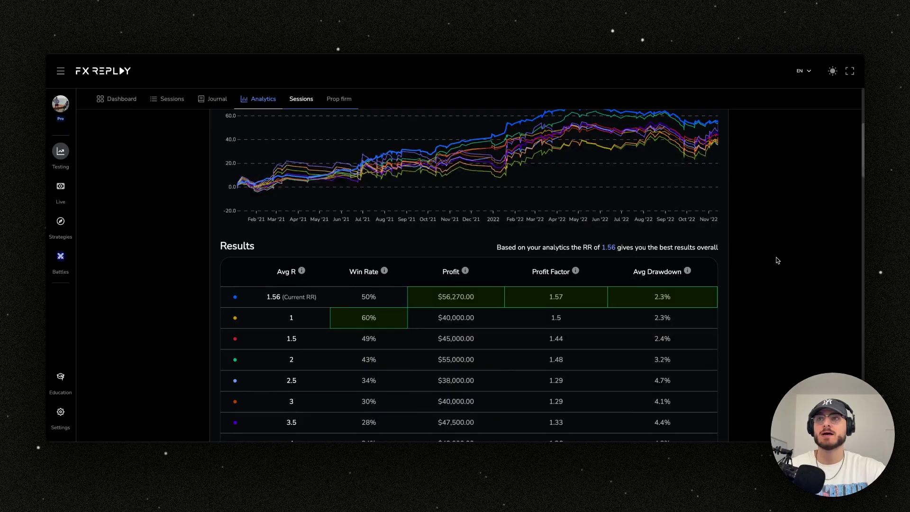
# Step: Scroll down through the backtest Drawdown and MAE charts, then back toward the top
pyautogui.scroll(-3, 768, 261)
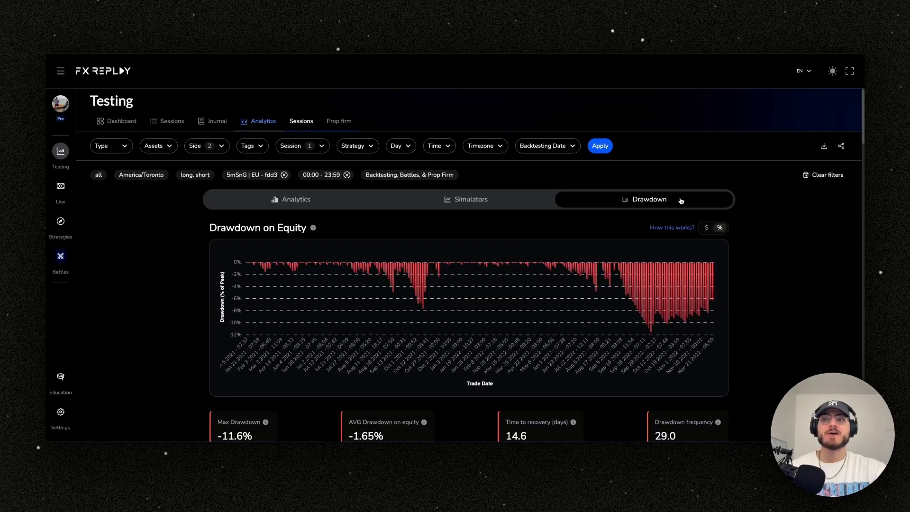
pyautogui.scroll(-1, 778, 213)
pyautogui.scroll(-1, 778, 214)
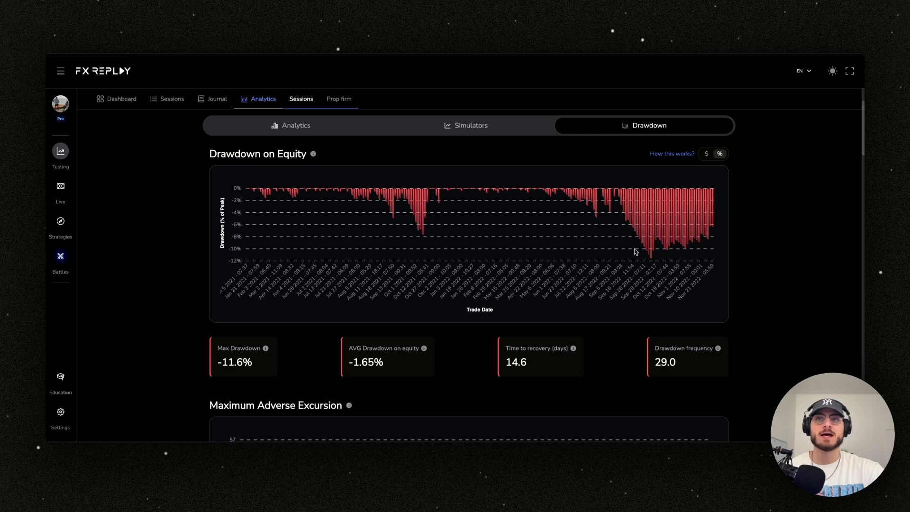
pyautogui.scroll(-2, 759, 224)
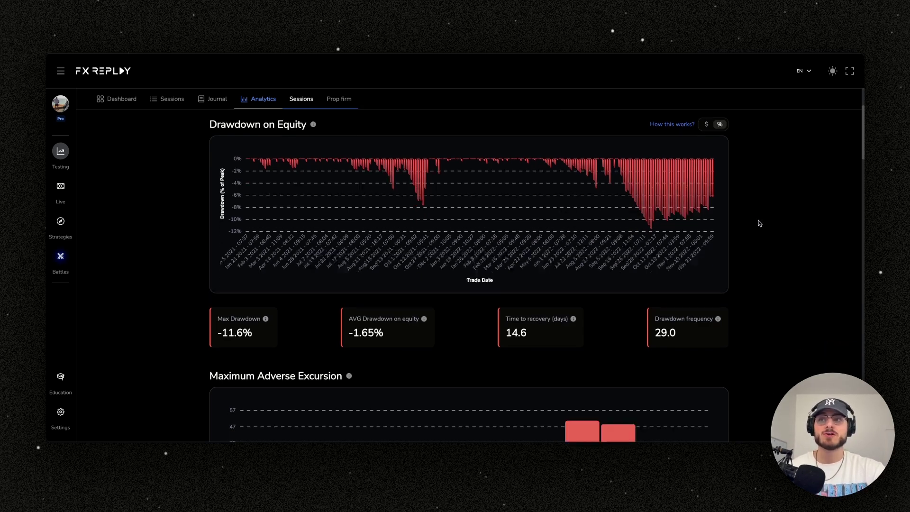
pyautogui.scroll(-1, 336, 263)
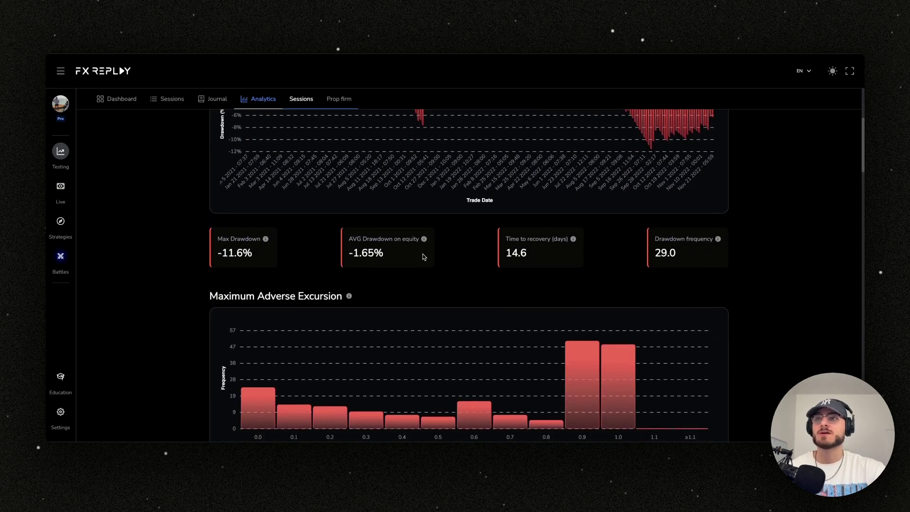
pyautogui.scroll(-1, 430, 255)
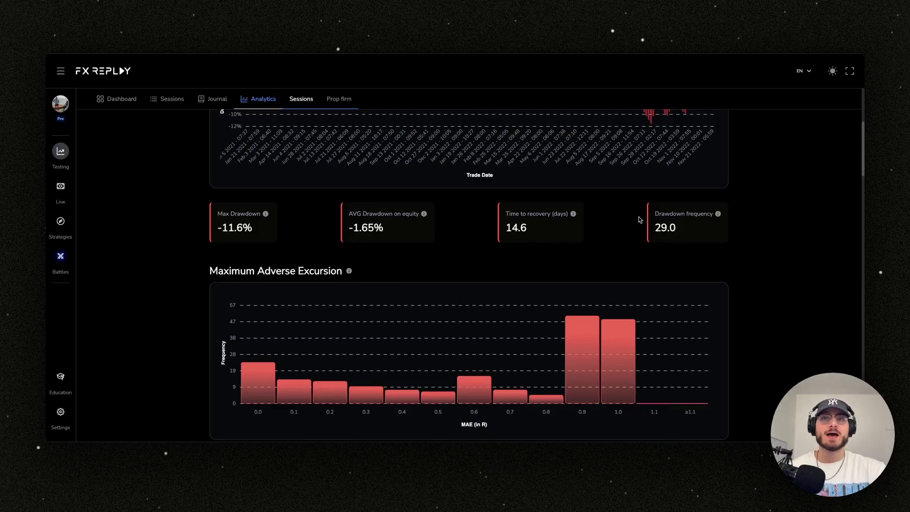
pyautogui.scroll(-1, 693, 217)
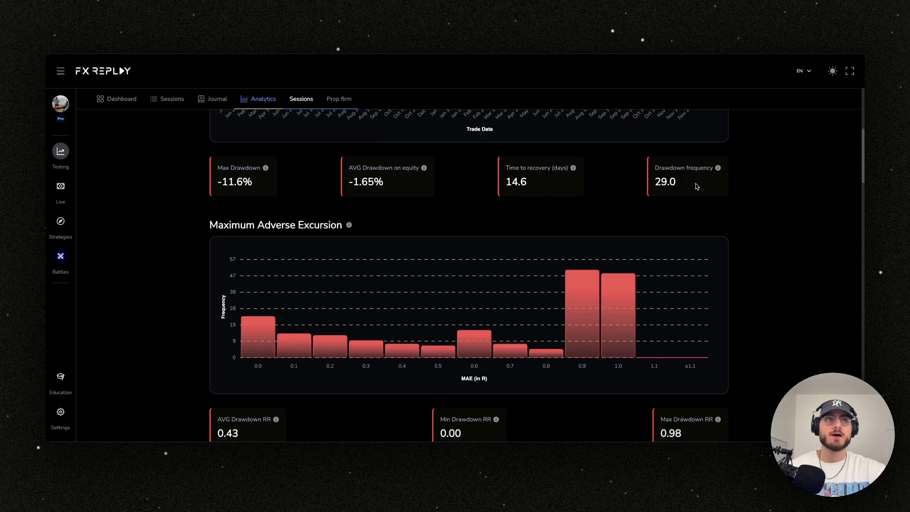
pyautogui.scroll(-1, 696, 186)
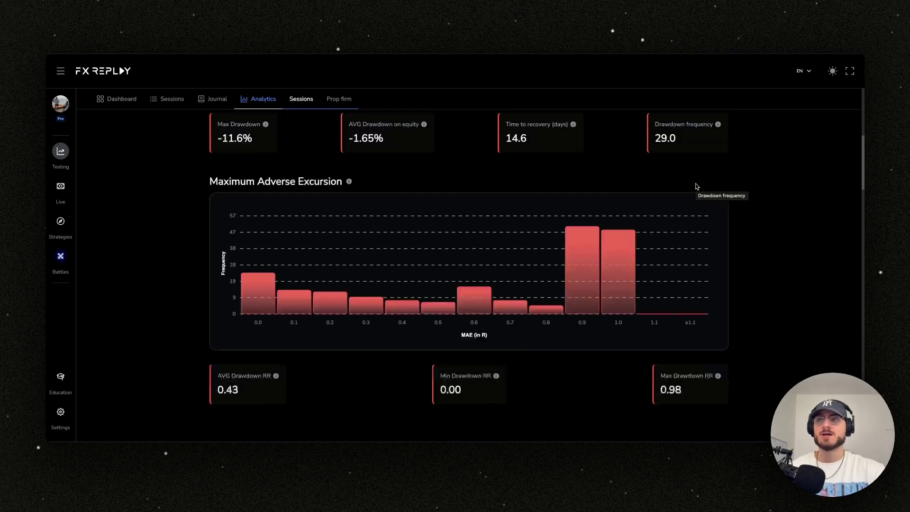
pyautogui.scroll(7, 693, 185)
# Step: Show the Prop firm stats down to the Challenge Objectives table, then switch to the Live journal
pyautogui.click(335, 129)
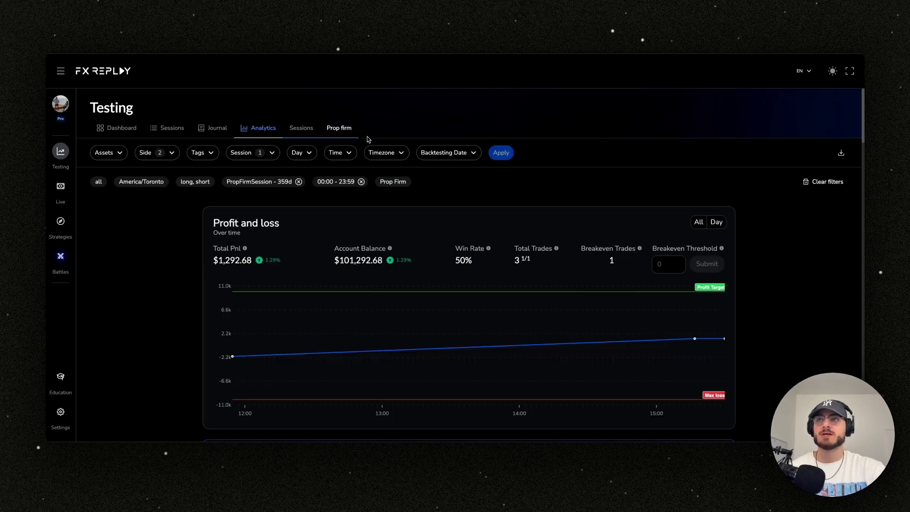
pyautogui.scroll(-3, 480, 162)
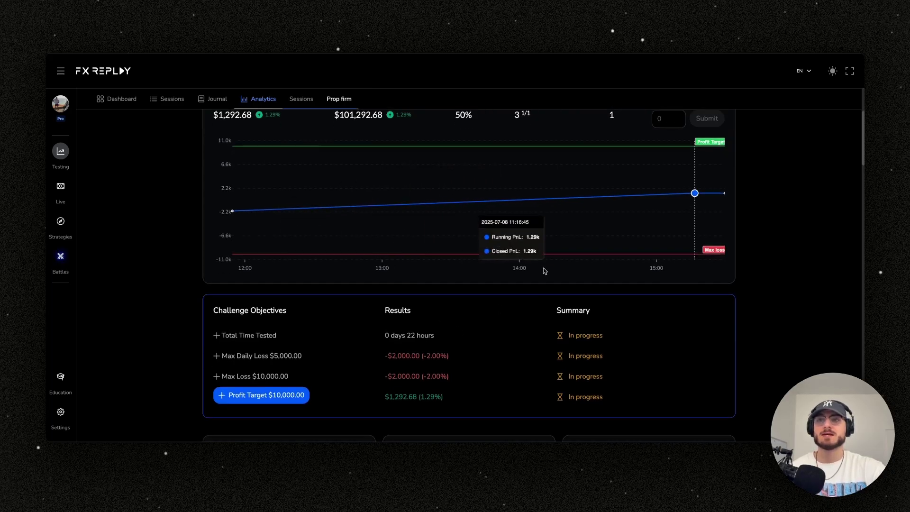
pyautogui.scroll(-1, 545, 270)
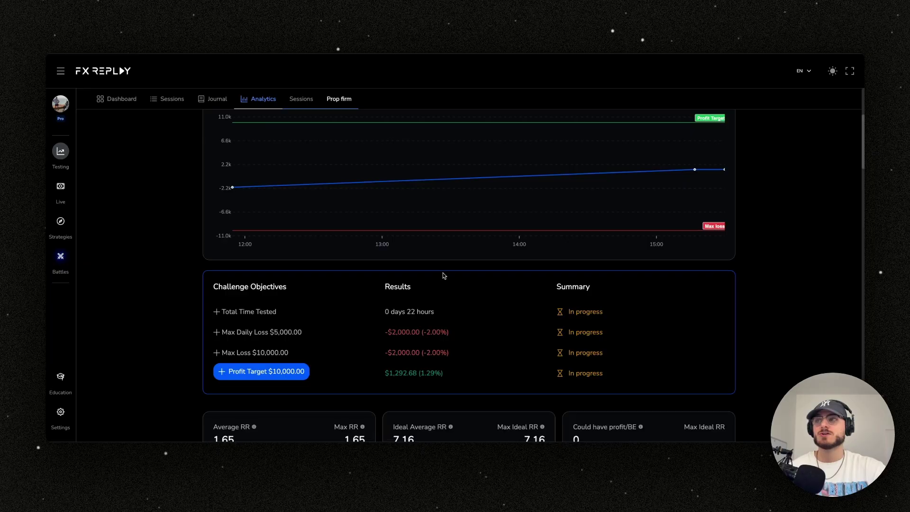
pyautogui.scroll(-2, 443, 275)
pyautogui.scroll(-1, 442, 275)
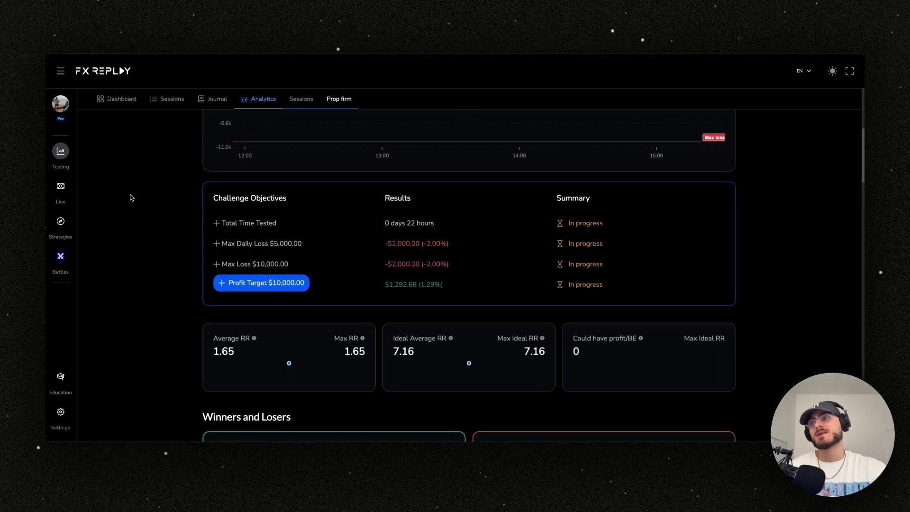
pyautogui.click(58, 191)
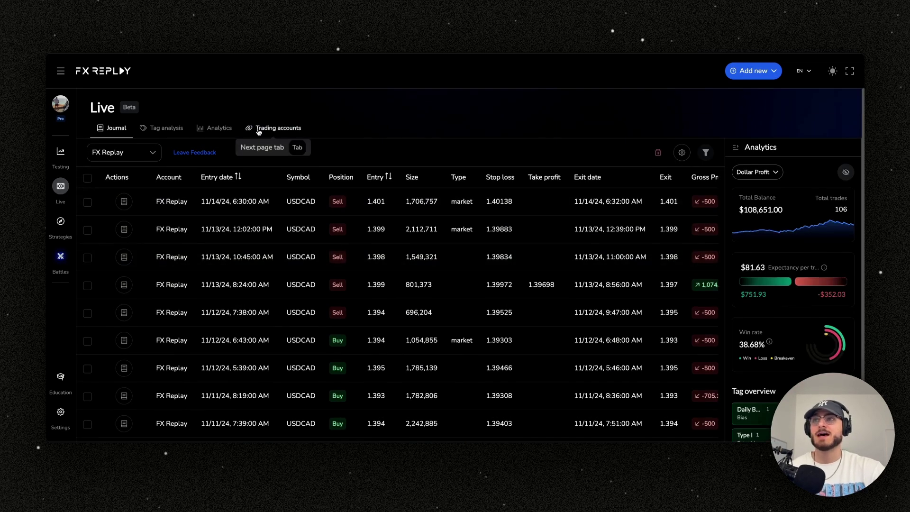
pyautogui.click(261, 128)
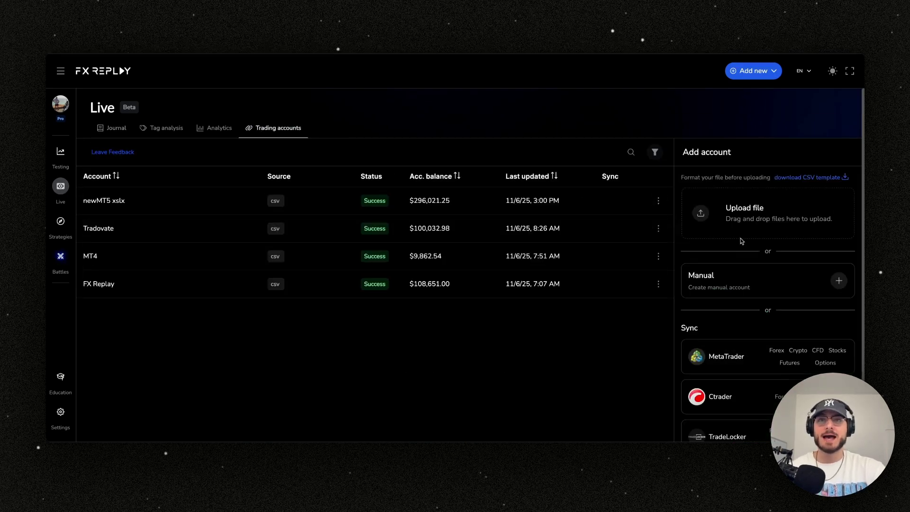
pyautogui.click(115, 128)
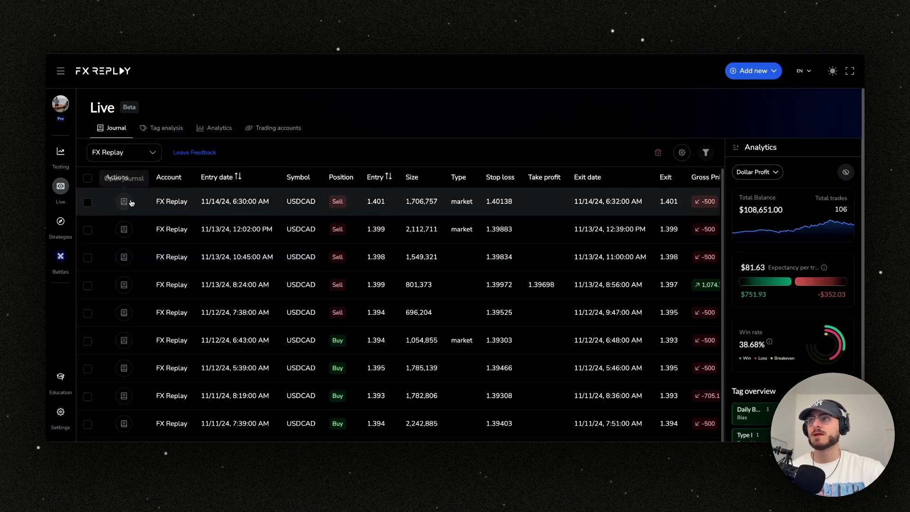
pyautogui.click(124, 202)
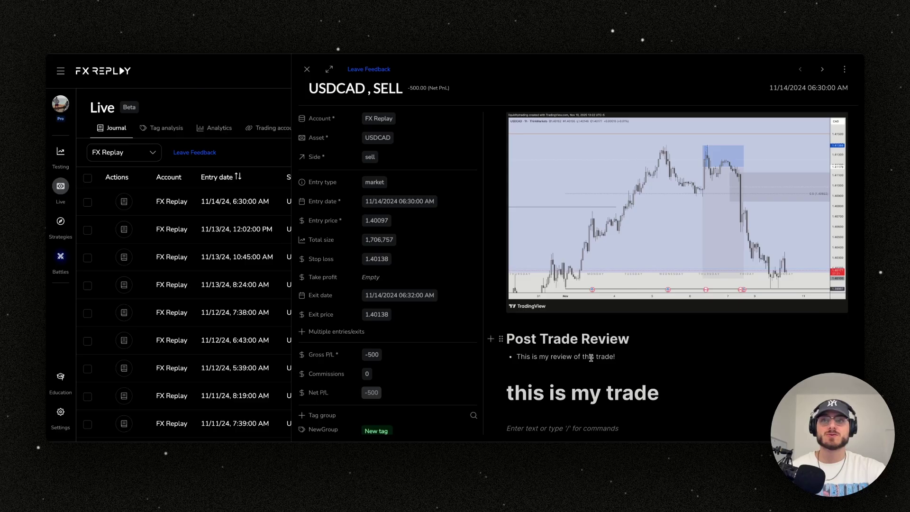
pyautogui.scroll(-3, 403, 392)
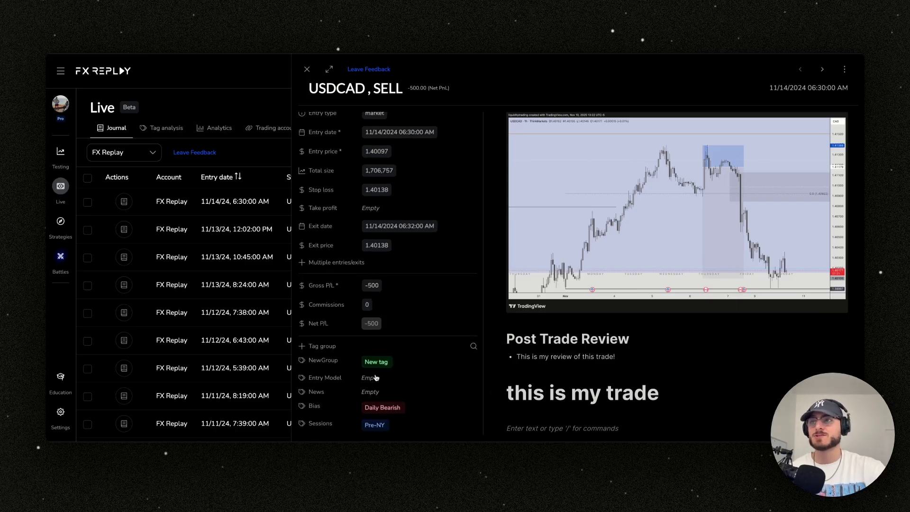
pyautogui.click(306, 70)
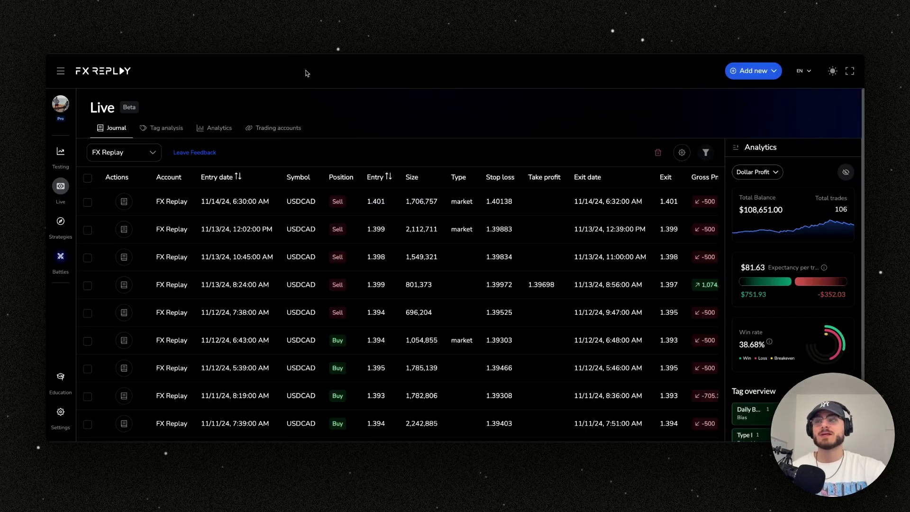
# Step: View the live account's profit and loss analytics
pyautogui.click(230, 130)
pyautogui.scroll(-3, 497, 197)
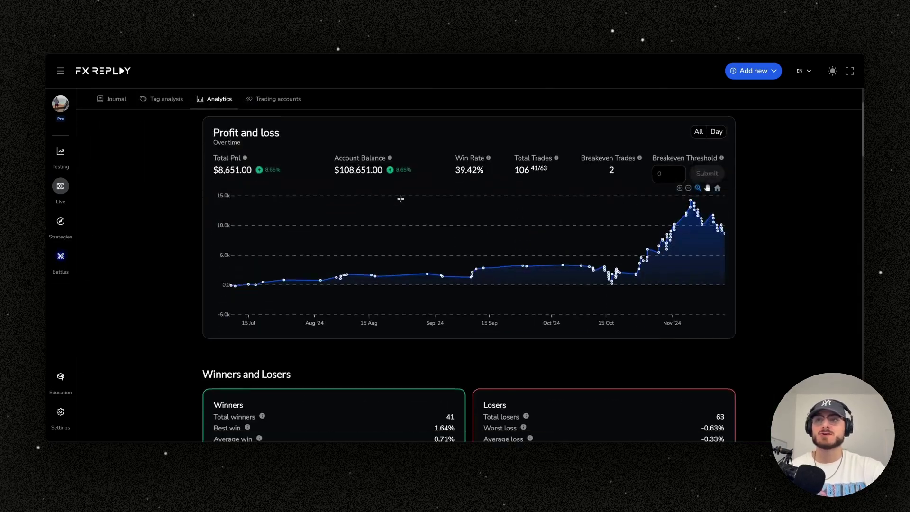
pyautogui.scroll(-5, 579, 260)
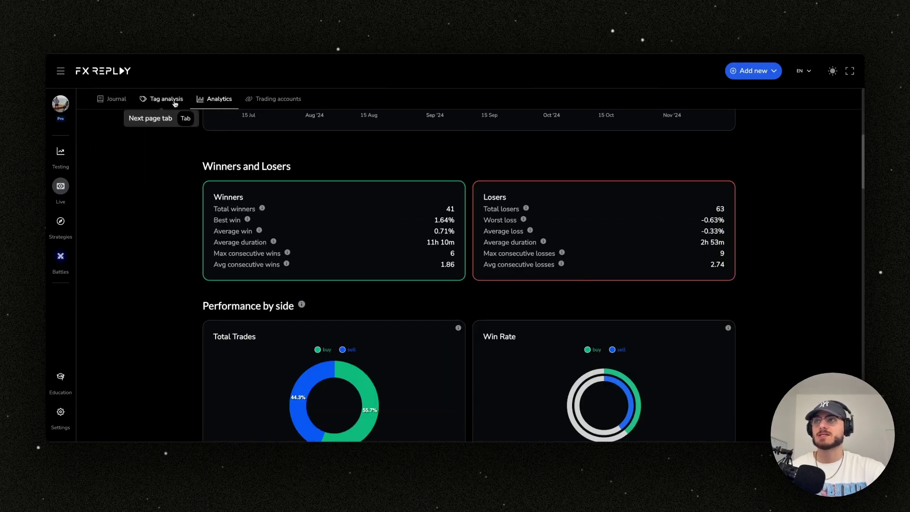
# Step: Break tag results down by Sessions (Pre-NY, NY Open, NY Lunch), keeping Smart Picks ranked by highest total return
pyautogui.click(175, 102)
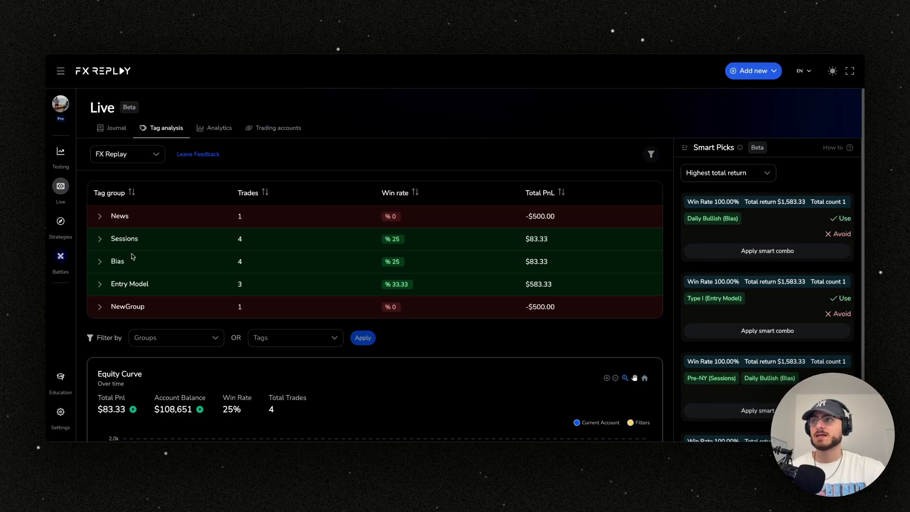
pyautogui.click(99, 239)
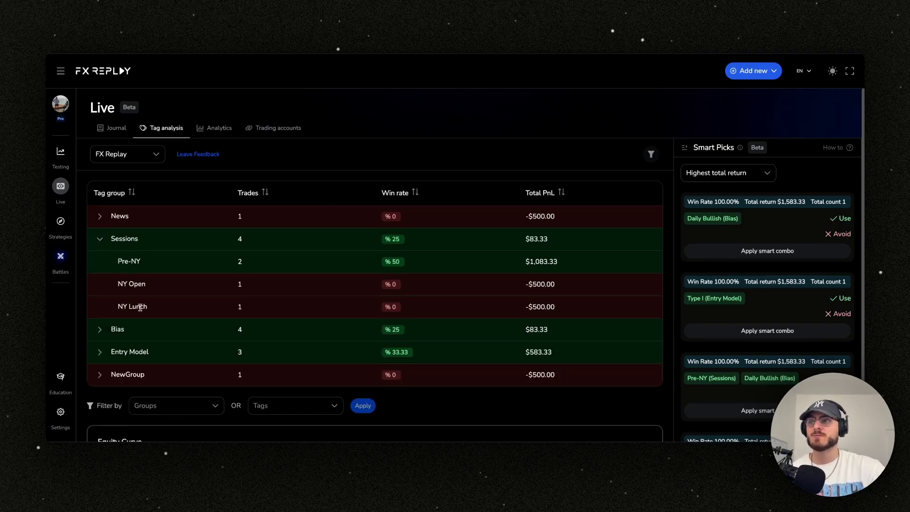
pyautogui.tripleClick(154, 259)
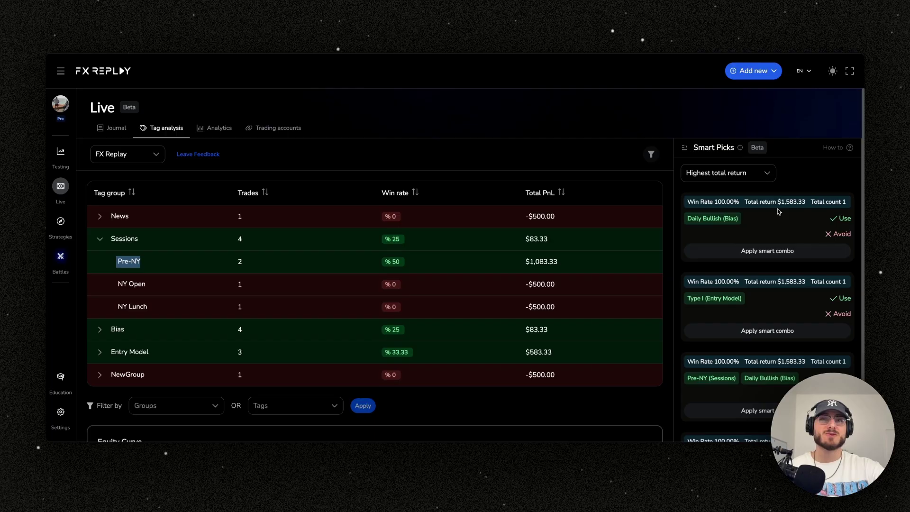
pyautogui.click(768, 173)
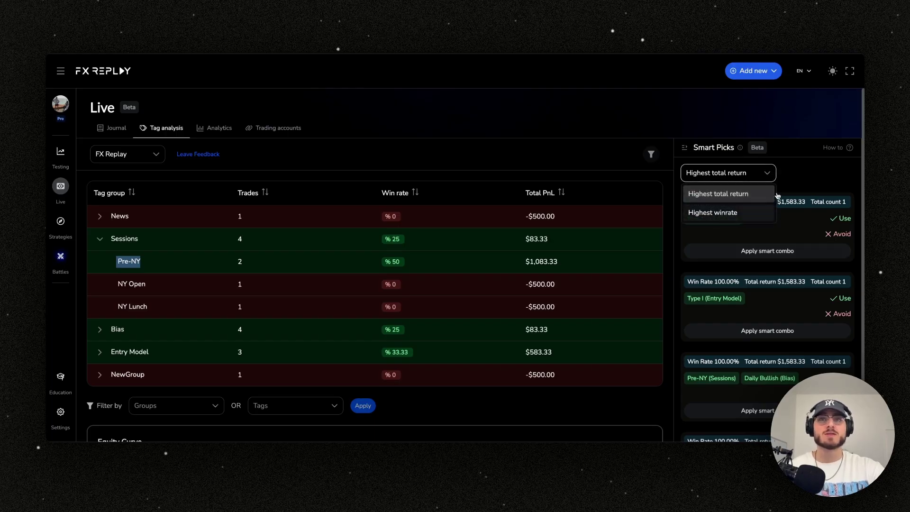
pyautogui.click(806, 174)
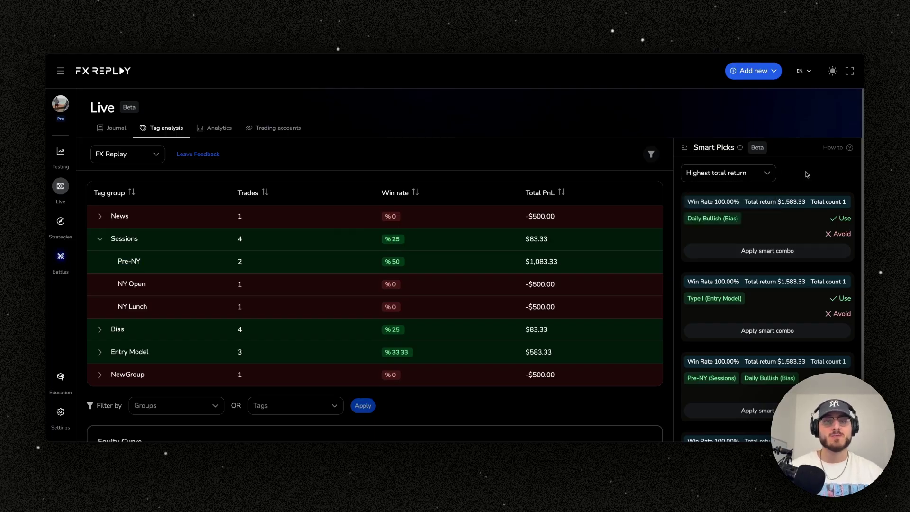